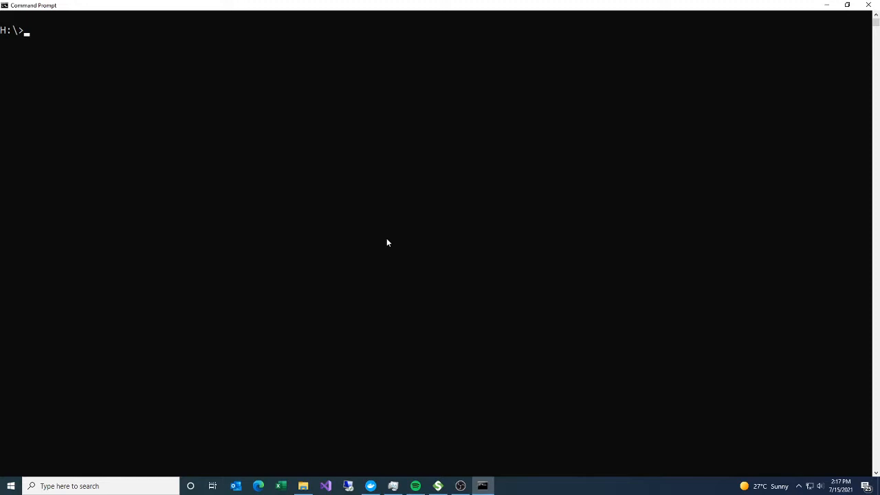
text(git clone)
text( https://githu)
text(b.co)
key(BackSpace)
key(BackSpace)
text(.com/santedb/santemp)
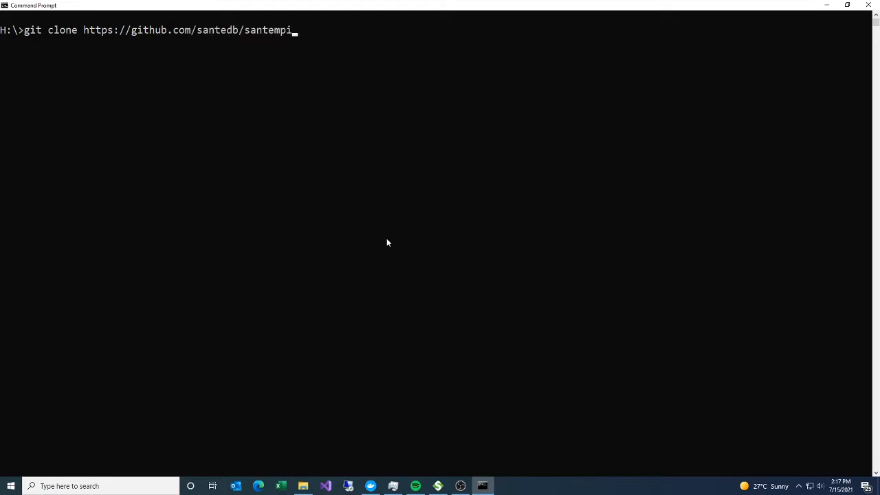
text(i)
key(Return)
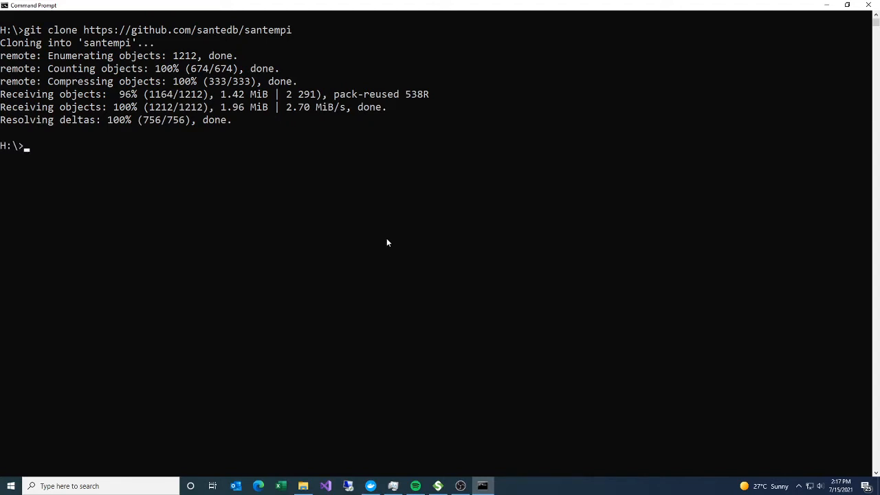
- Change into the santempi folder and check out its develop branch with Git
text(cd santempi)
key(Return)
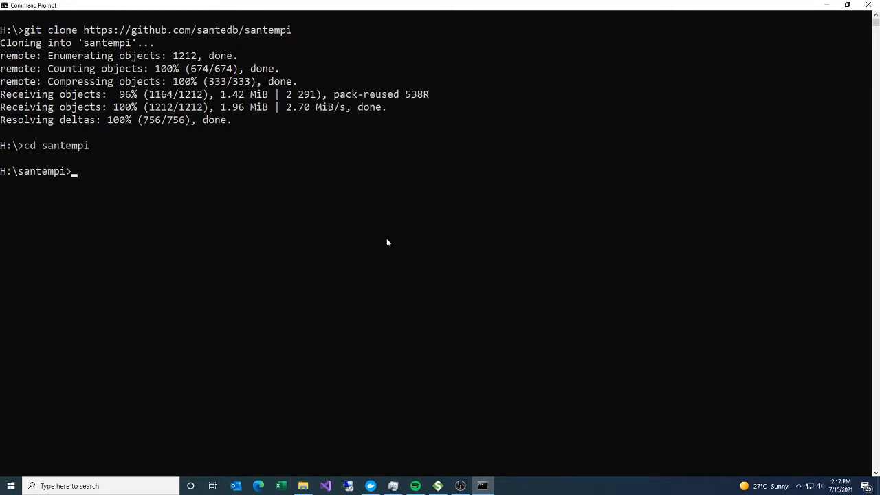
text(git checkout develop)
key(Return)
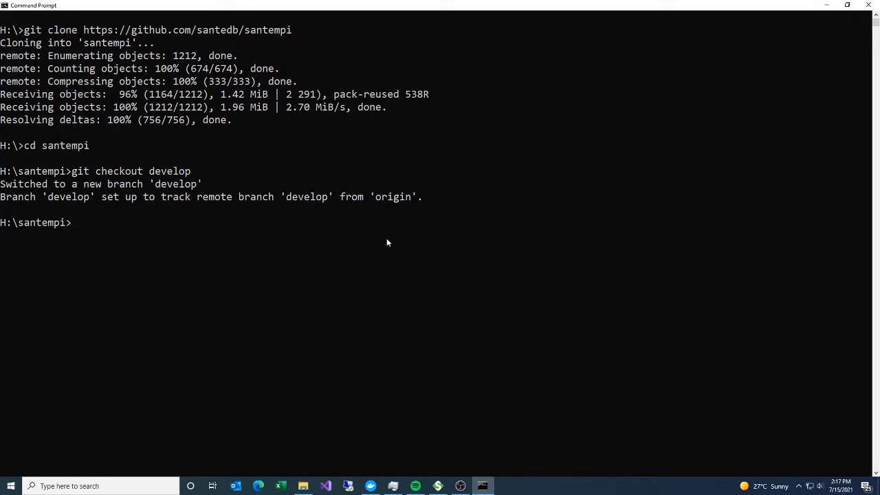
- List the repository's contents, then change into the instant folder and list its files
text(dir)
key(Return)
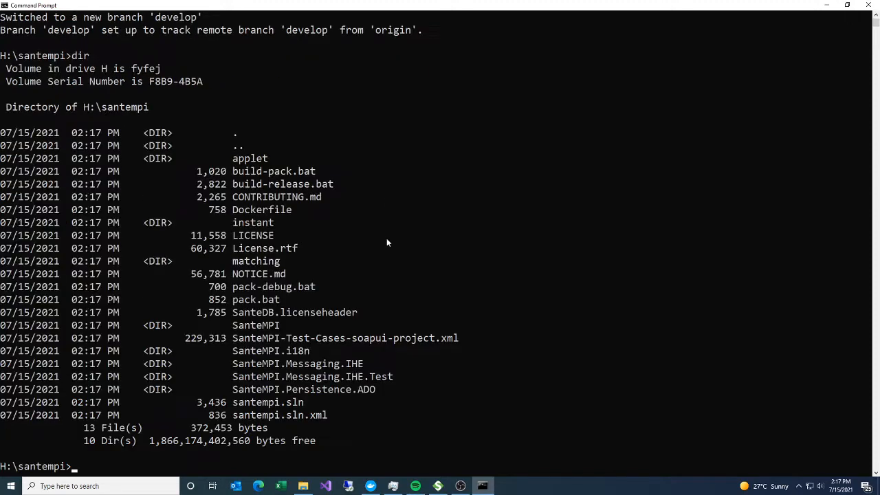
double_click(253, 222)
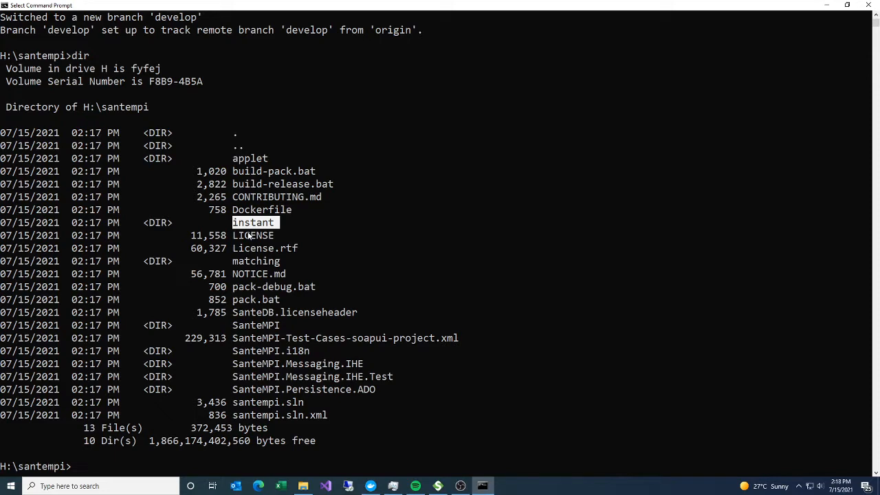
text(cd instant)
key(Return)
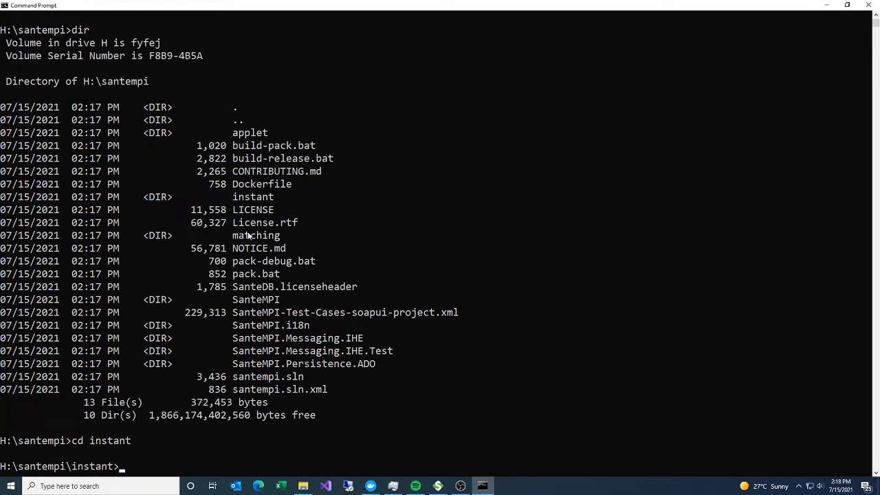
text(dir)
key(Return)
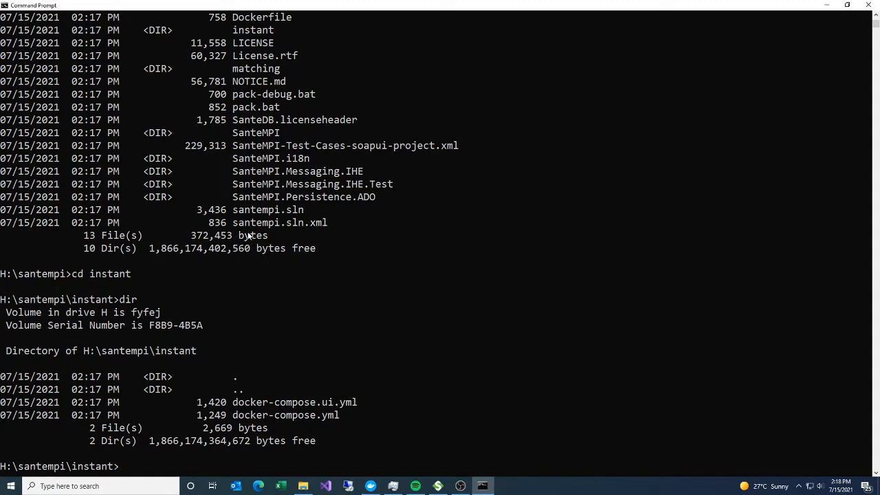
- Open the instant folder in Visual Studio Code and review the db and santedb services in docker-compose.yml
text(code .)
key(Return)
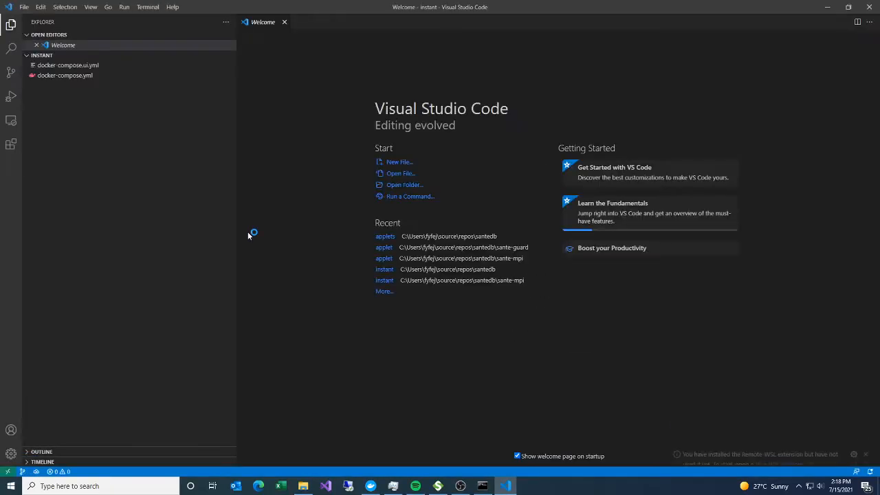
click(78, 76)
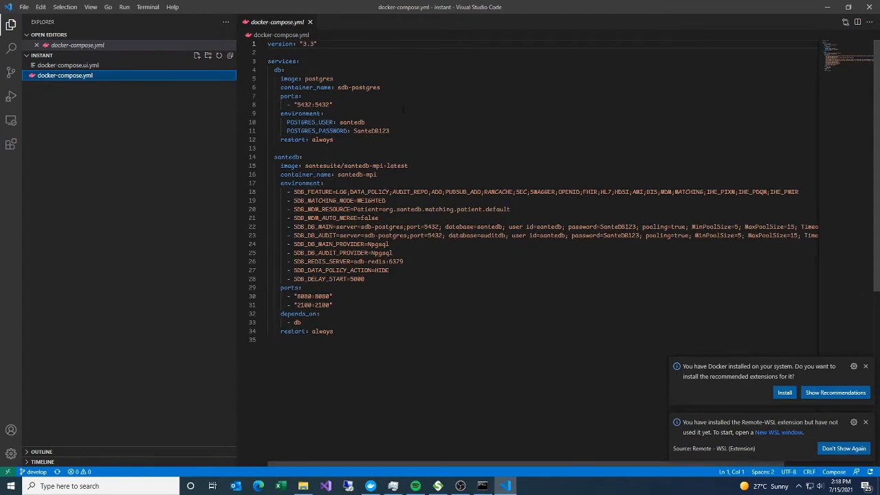
click(422, 170)
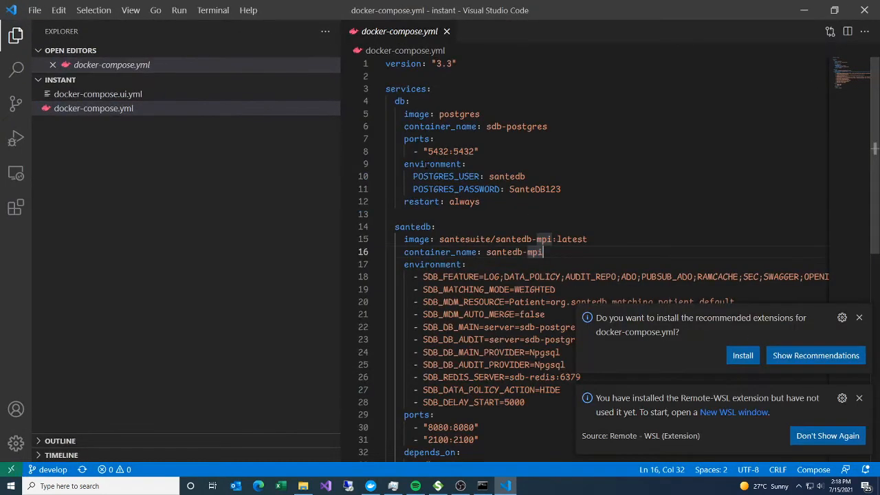
click(404, 148)
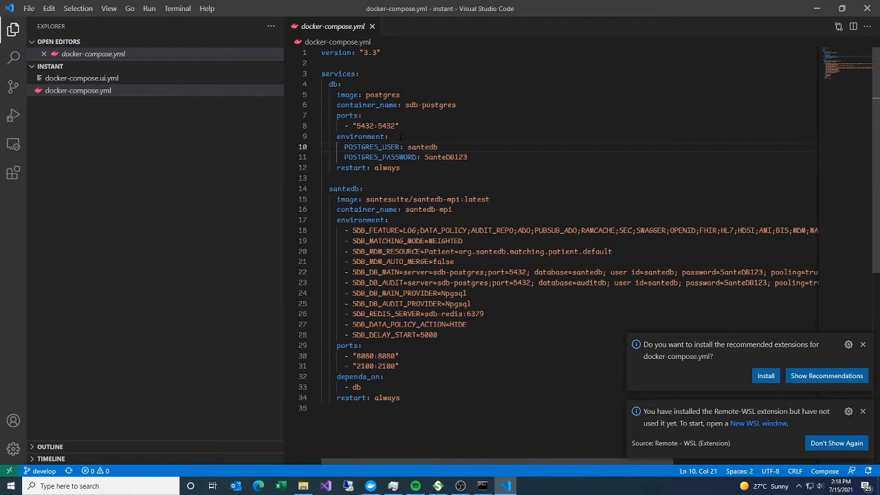
drag(322, 188, 473, 395)
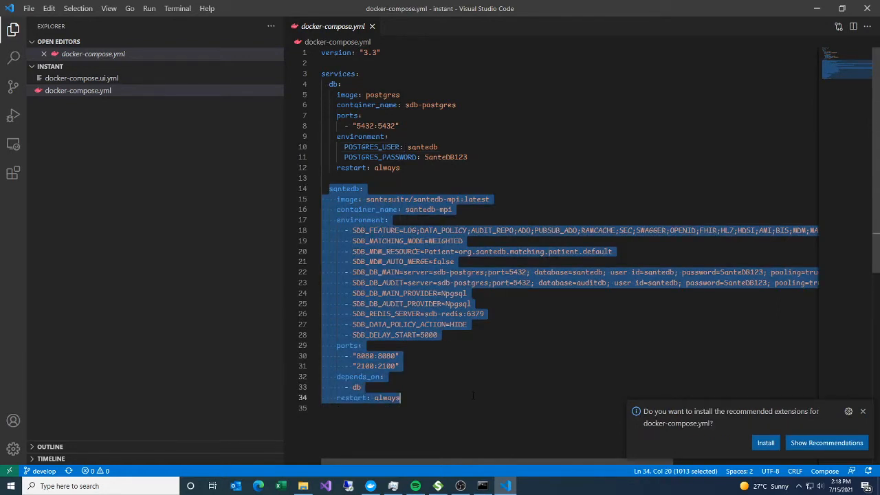
click(473, 395)
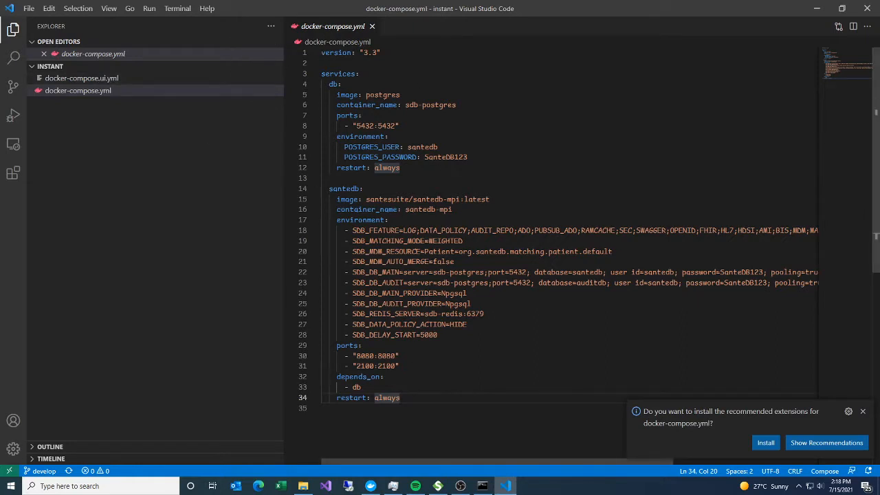
- Open docker-compose.ui.yml and examine its shared services and the additional www service
click(107, 88)
click(105, 80)
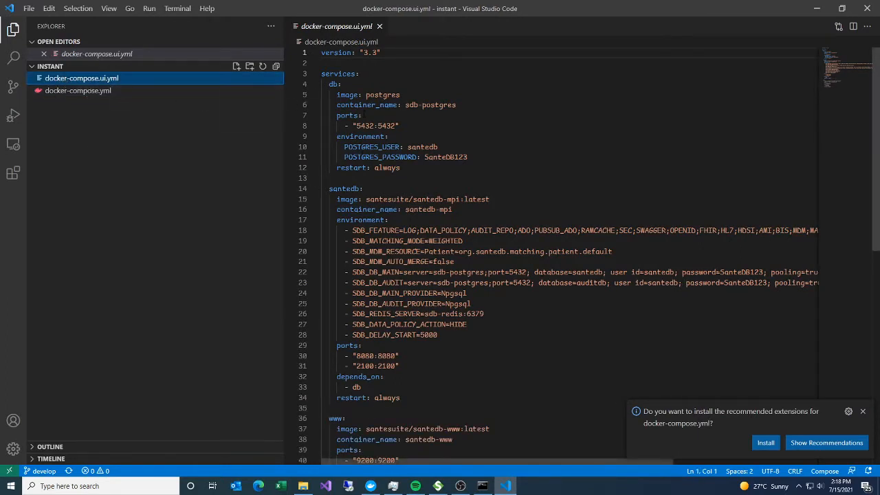
drag(321, 73, 376, 377)
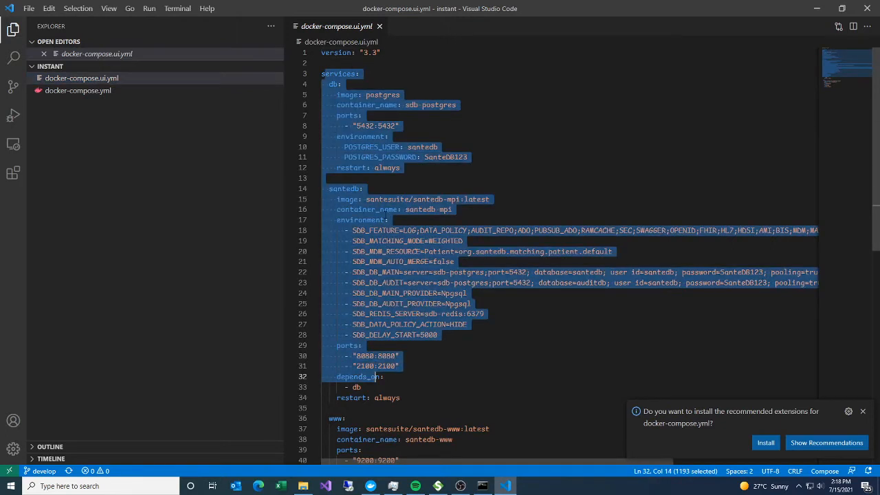
scroll(338, 131, down, 3)
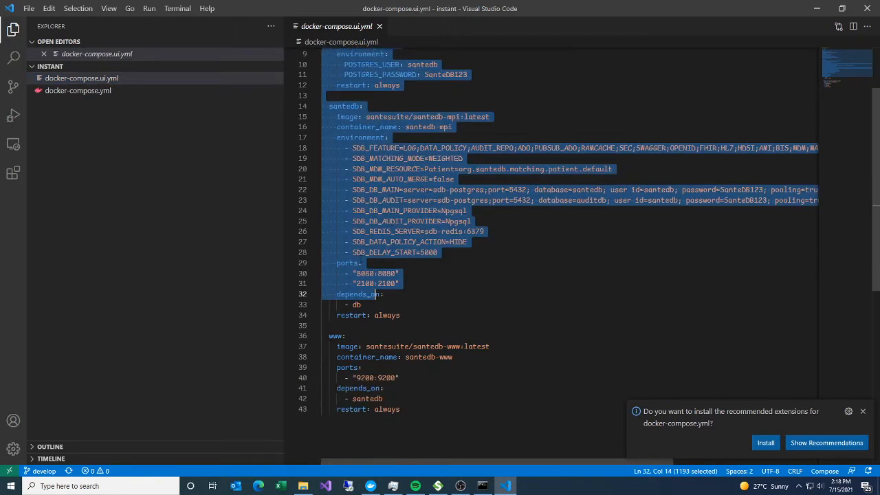
drag(321, 335, 431, 408)
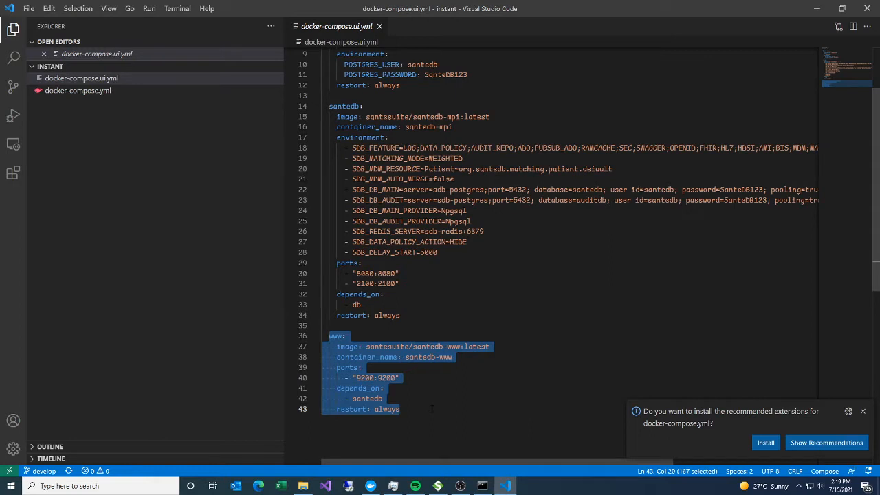
click(433, 408)
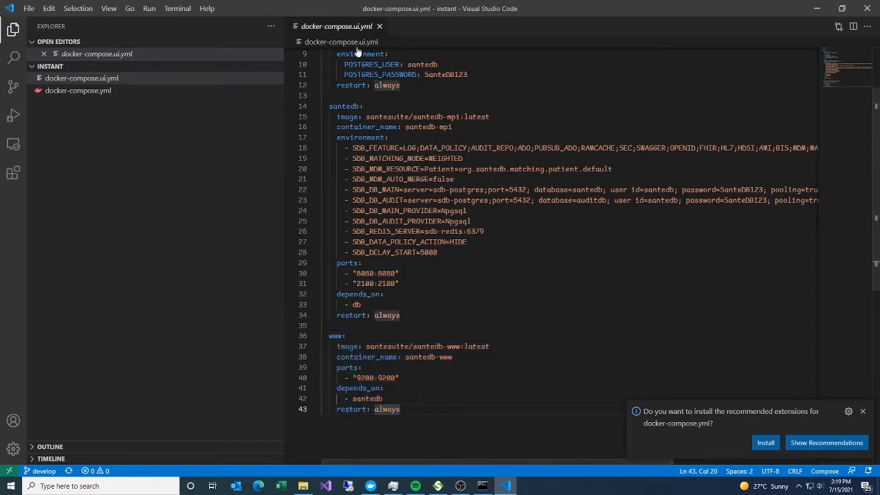
- Switch to Command Prompt and start the stack with docker compose -f docker-compose.ui.yml up
key(alt+Tab)
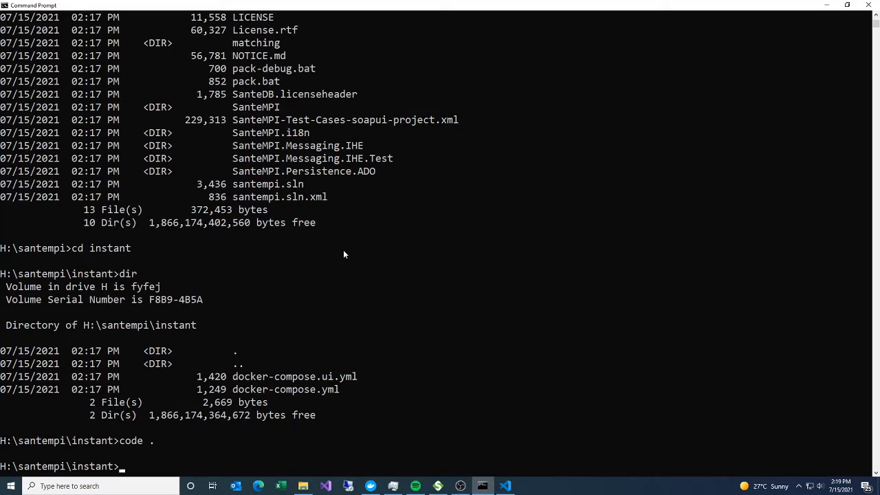
text(docker compose -f docker-compose.ui.yml)
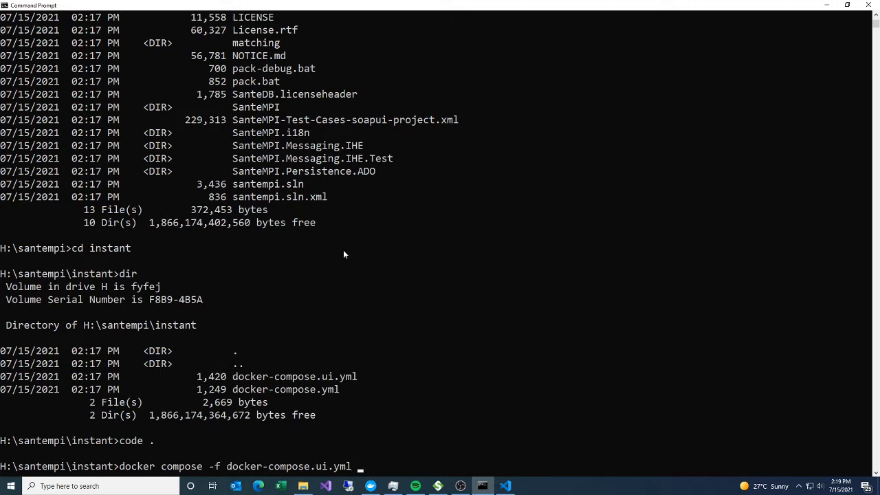
text( up)
key(Return)
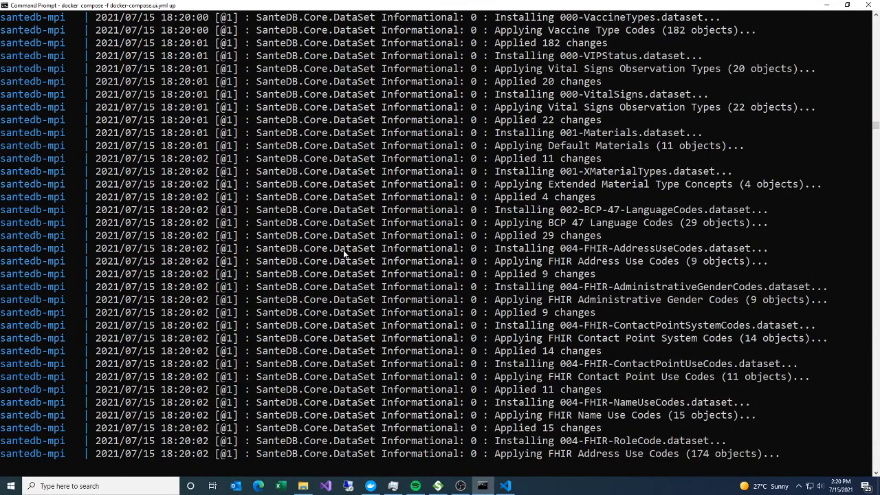
- Inspect the containers of the instant app in Docker Desktop and check the santedb-mpi startup log in Command Prompt
click(370, 486)
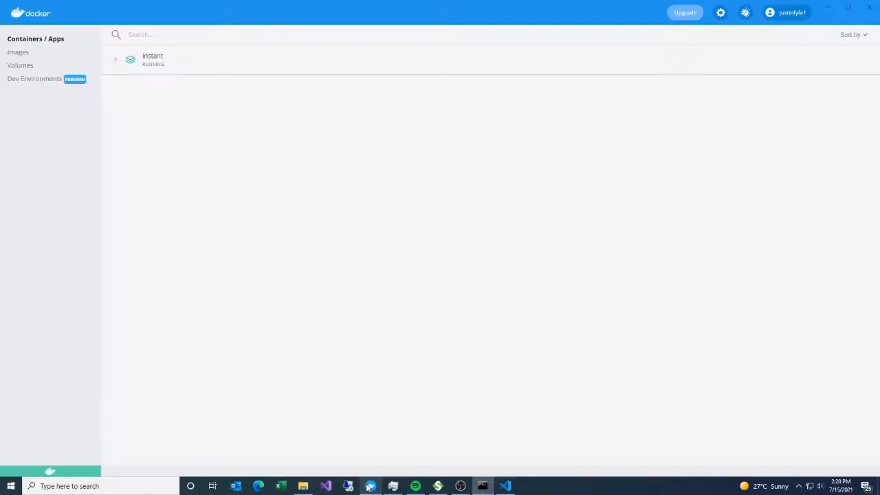
click(114, 62)
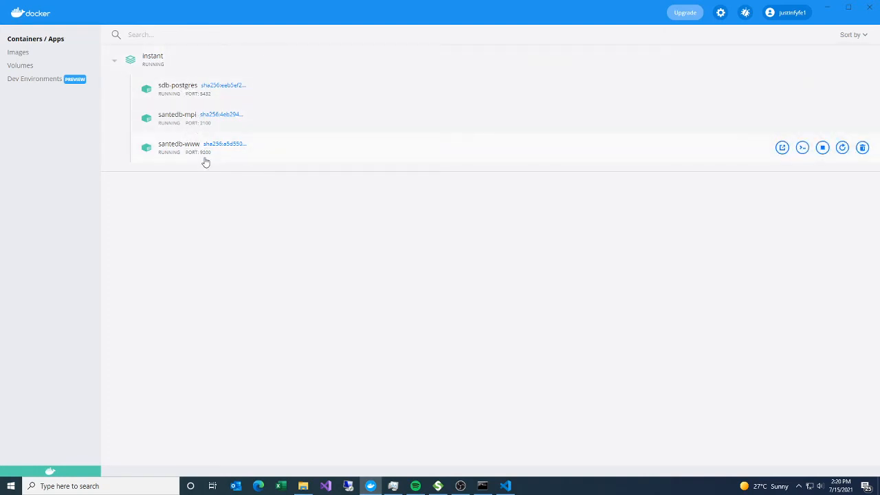
click(482, 486)
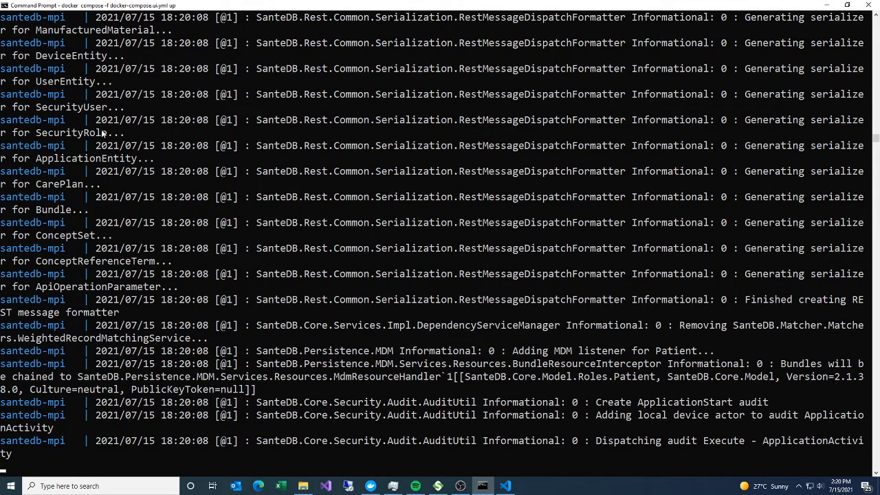
drag(598, 406, 774, 406)
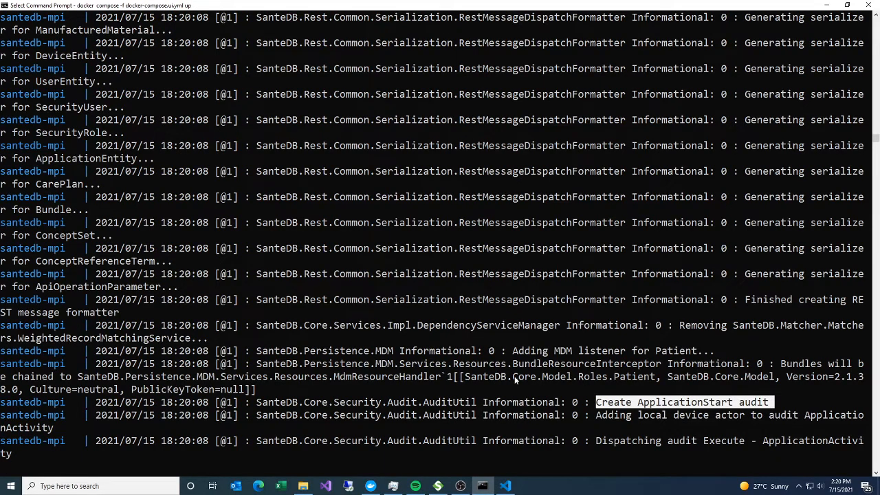
key(ctrl+c)
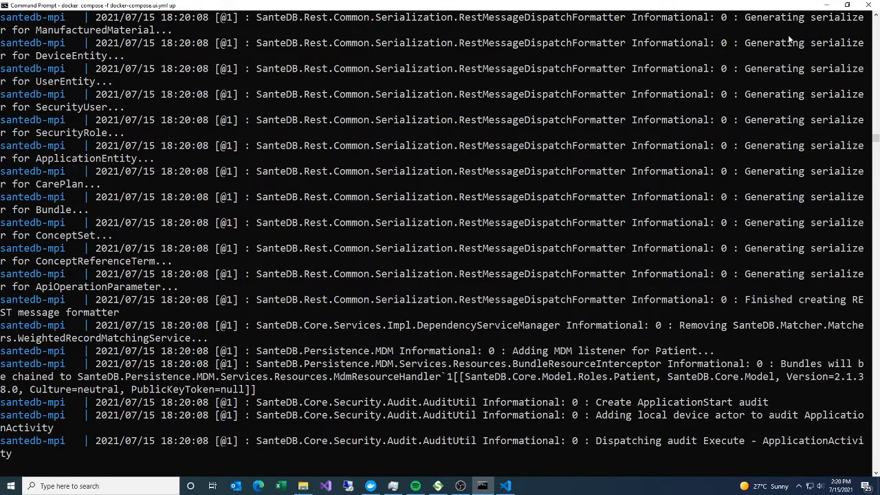
- Switch to Docker Desktop and open the santedb-www container in the browser
click(372, 488)
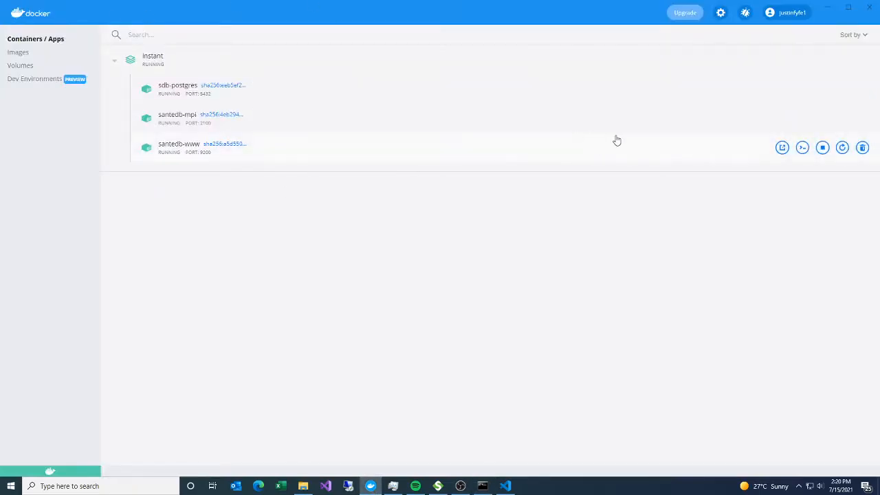
click(782, 148)
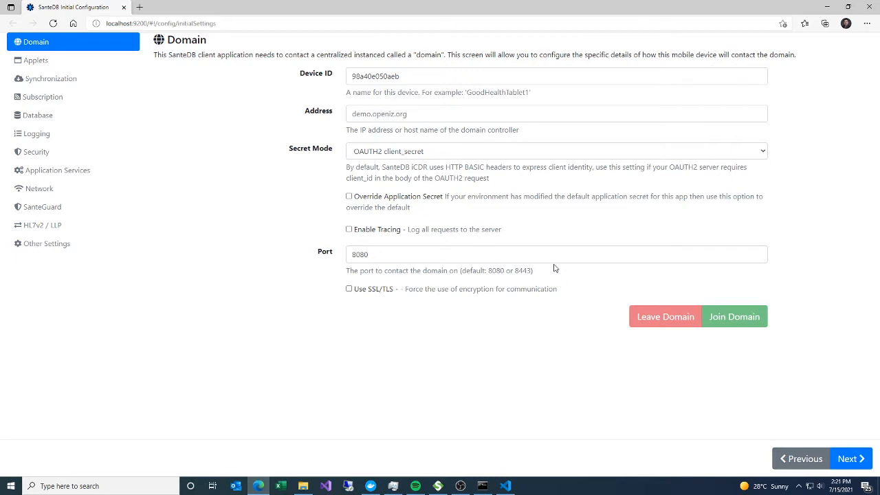
- Set the domain's Device ID to hello-world and its Address to santedb-mpi
click(477, 114)
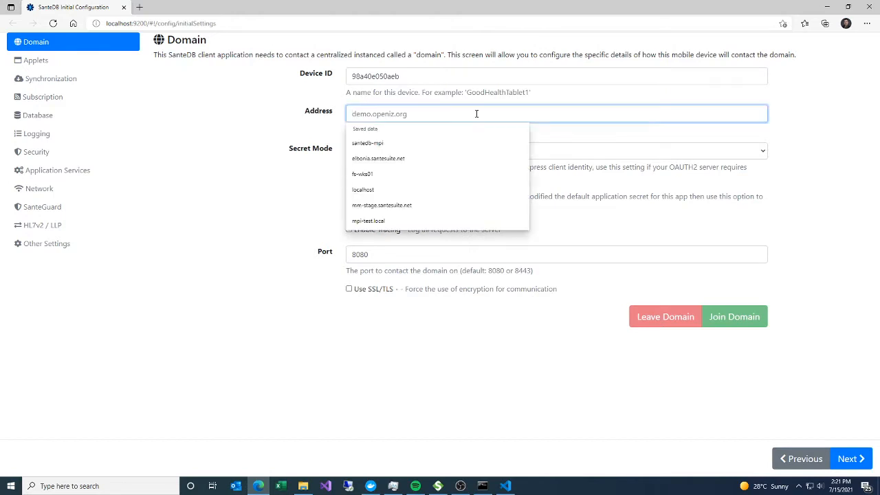
click(485, 77)
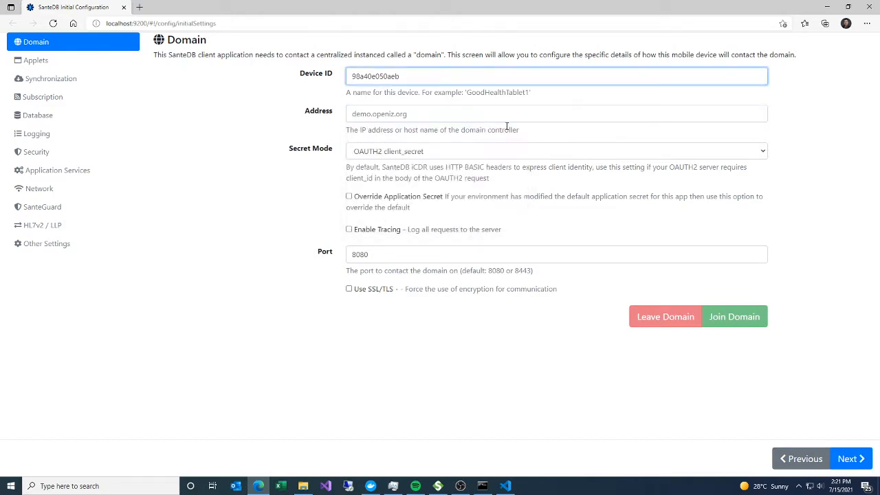
key(ctrl+a)
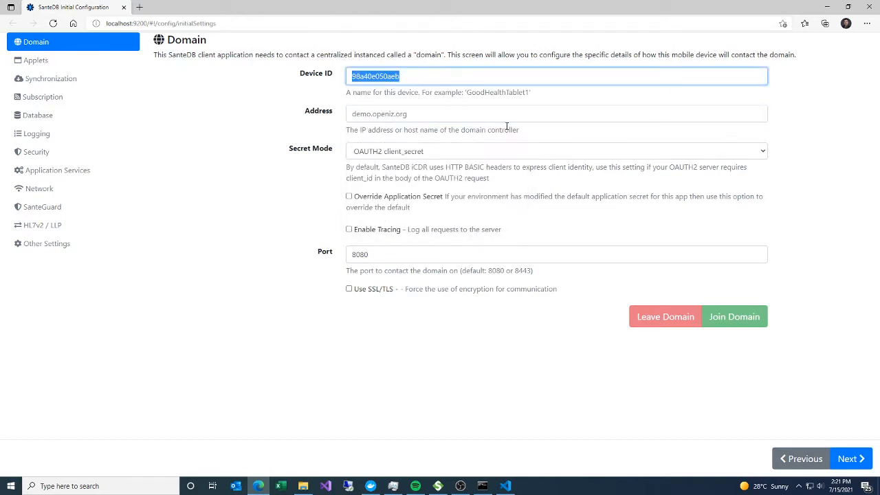
text(hello-world)
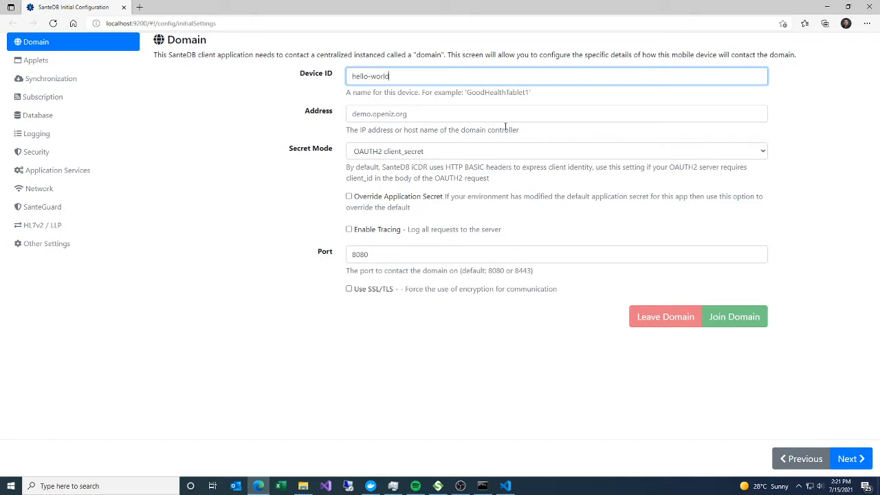
click(490, 114)
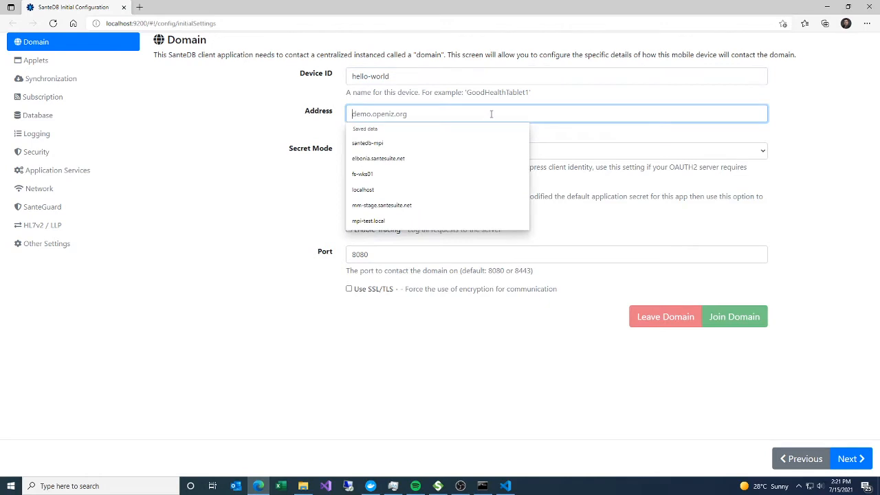
text(santedb-m)
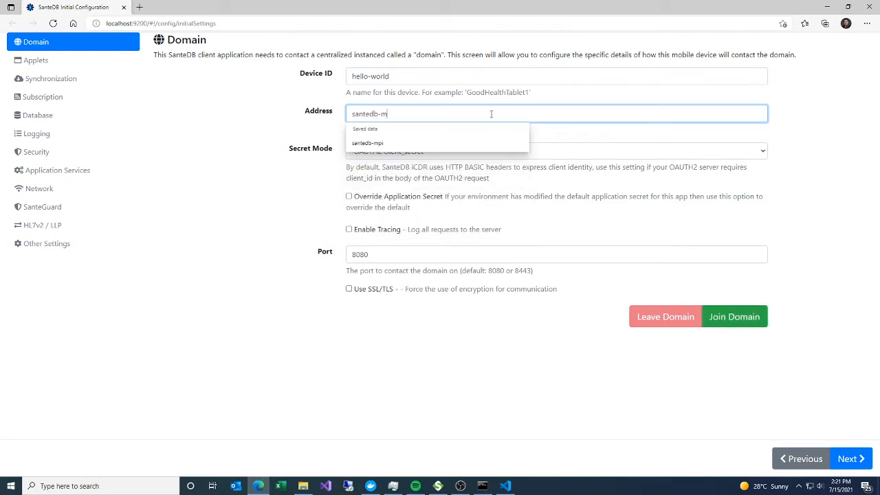
text(pi)
click(273, 181)
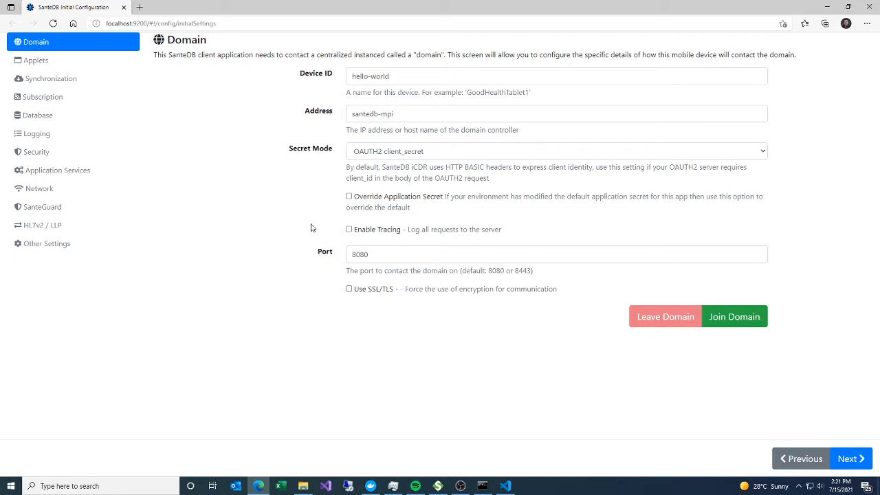
- Join the domain, authenticating as administrator with the account password, and acknowledge the welcome message
click(737, 330)
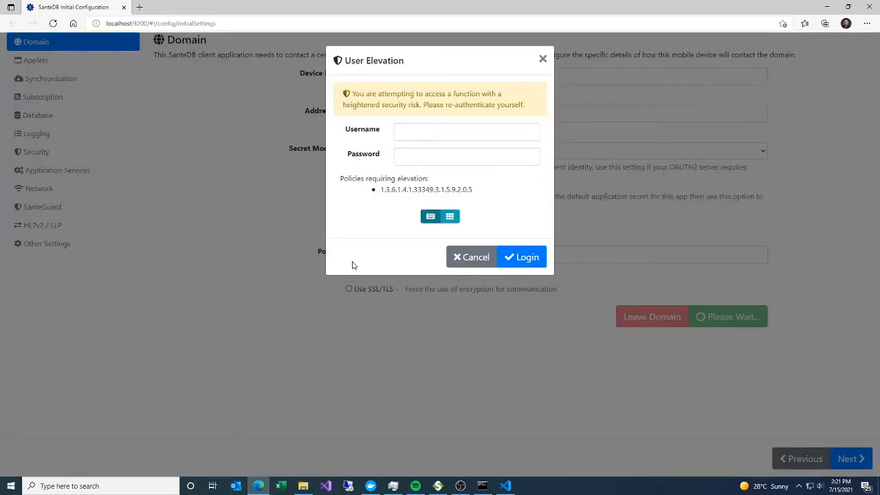
click(495, 130)
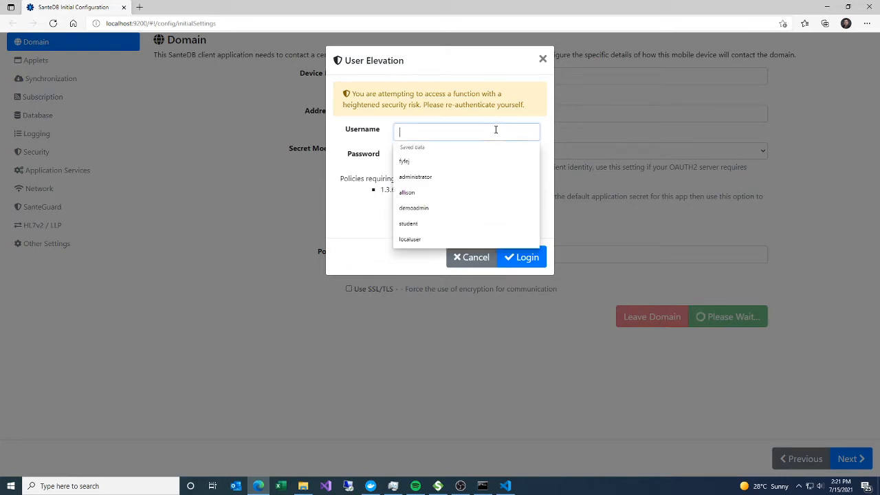
text(administrator)
key(Tab)
text(•••••••••)
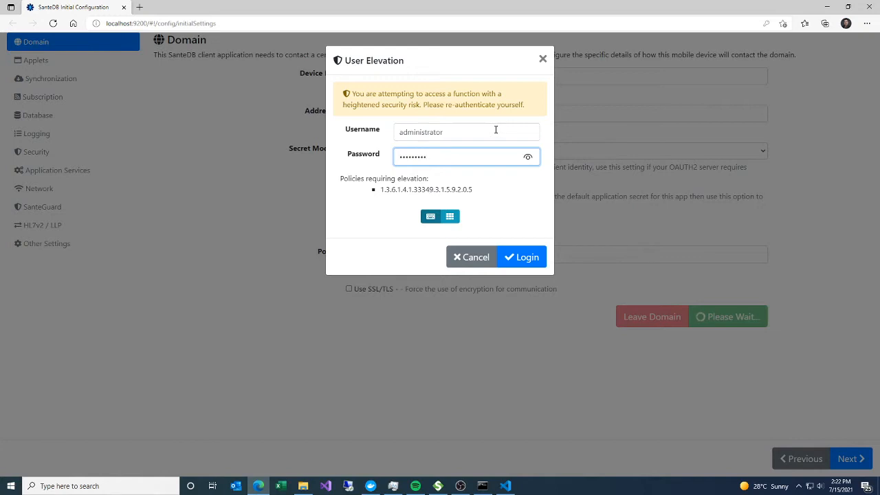
click(526, 259)
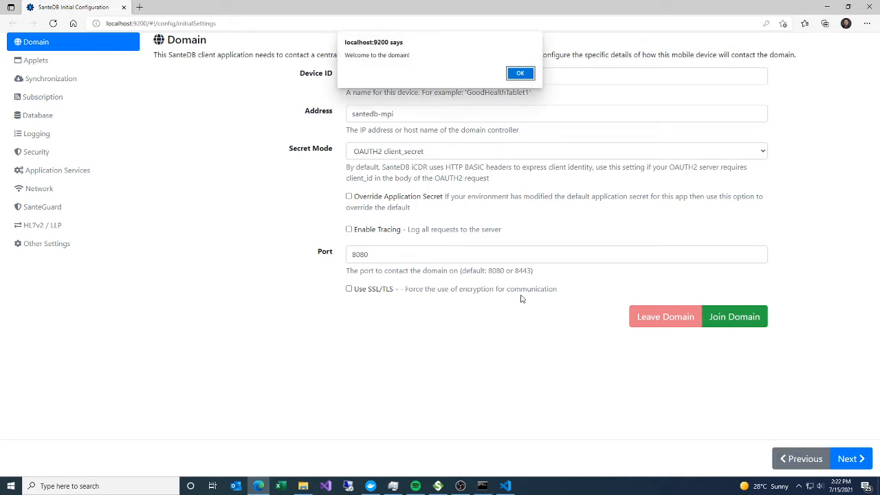
click(521, 73)
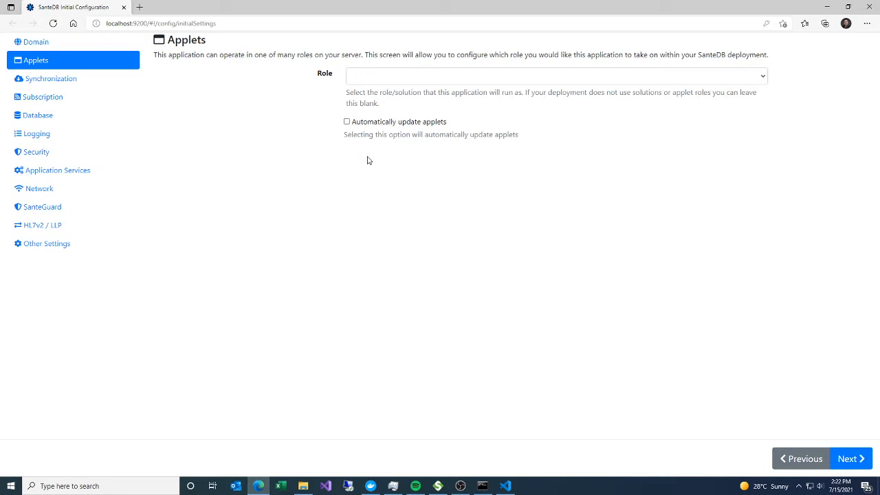
- Set the applet role to santempi.sln - SanteDB Master Patient Index Functions, enable automatic applet updates, and proceed to Synchronization
click(397, 81)
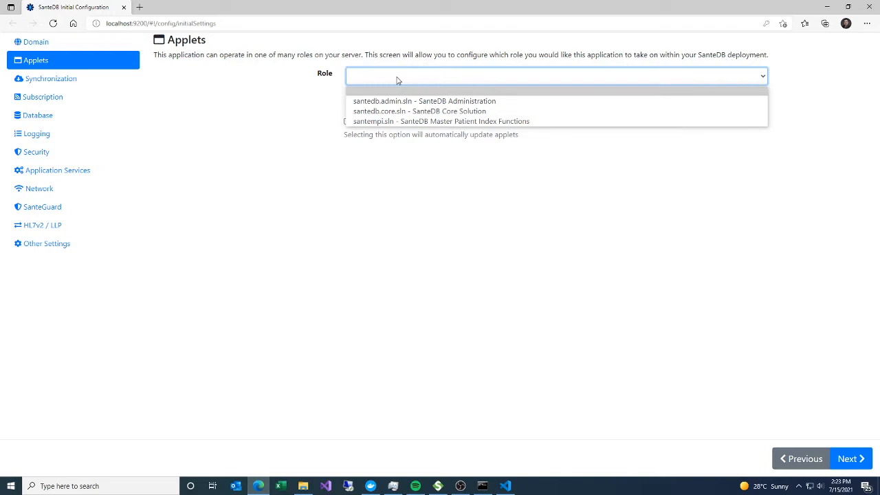
click(409, 121)
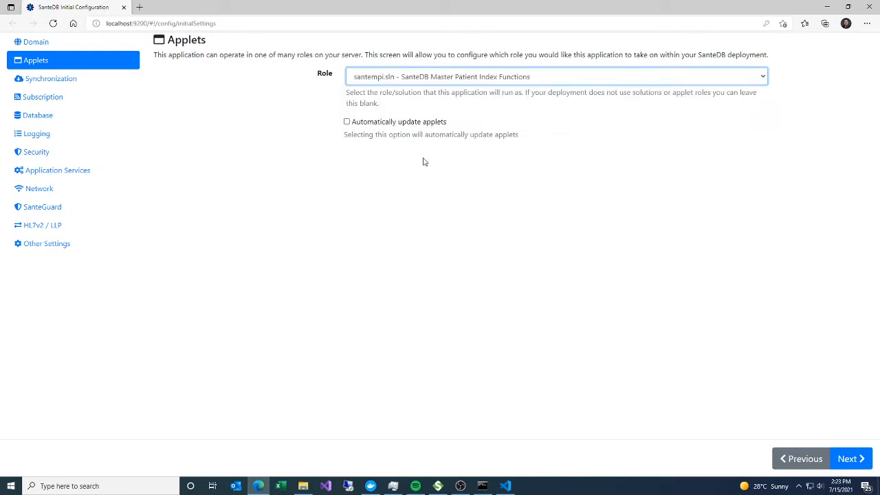
click(347, 122)
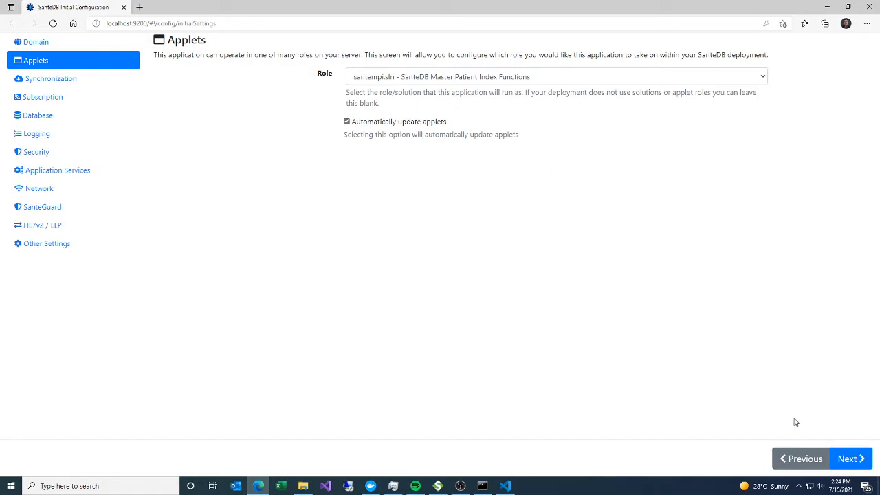
click(844, 459)
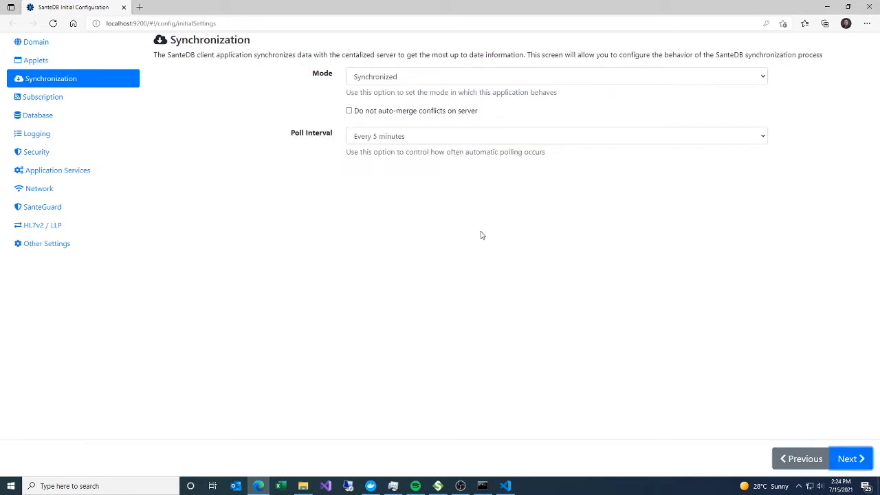
- Set the synchronization mode to Online Only (No disconnected use), comparing it with Synchronized, and proceed to Logging
click(448, 77)
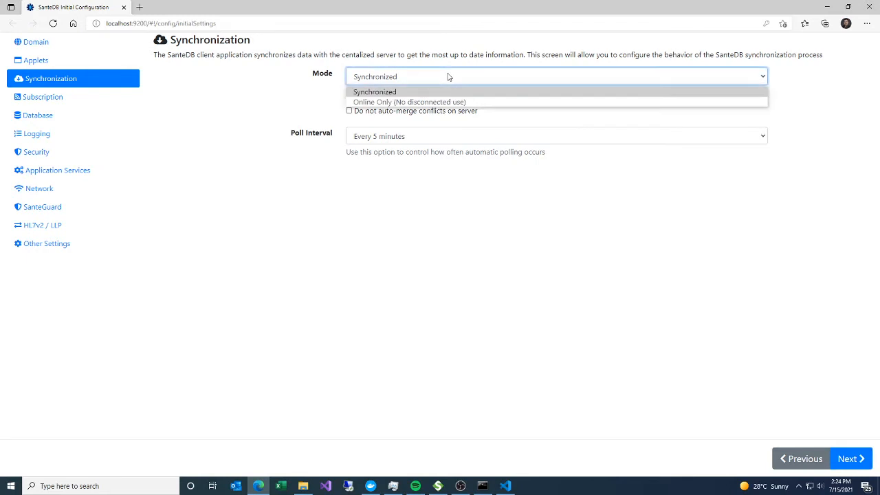
click(422, 104)
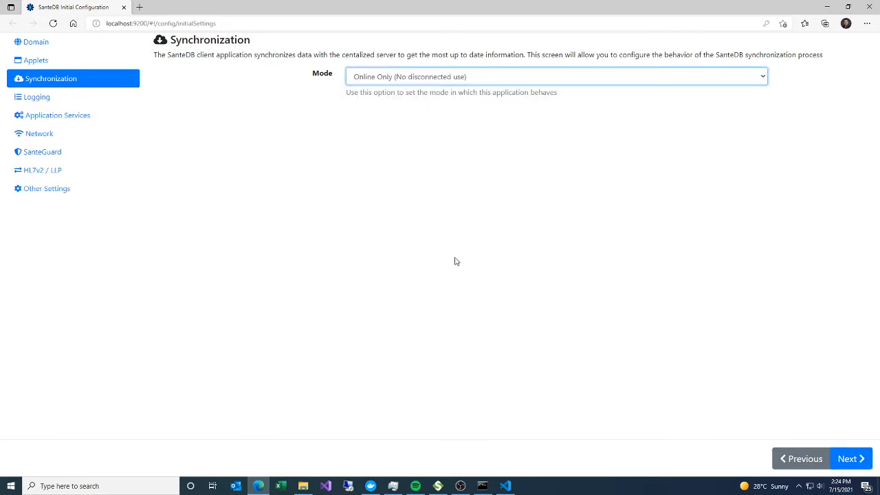
click(426, 81)
click(424, 89)
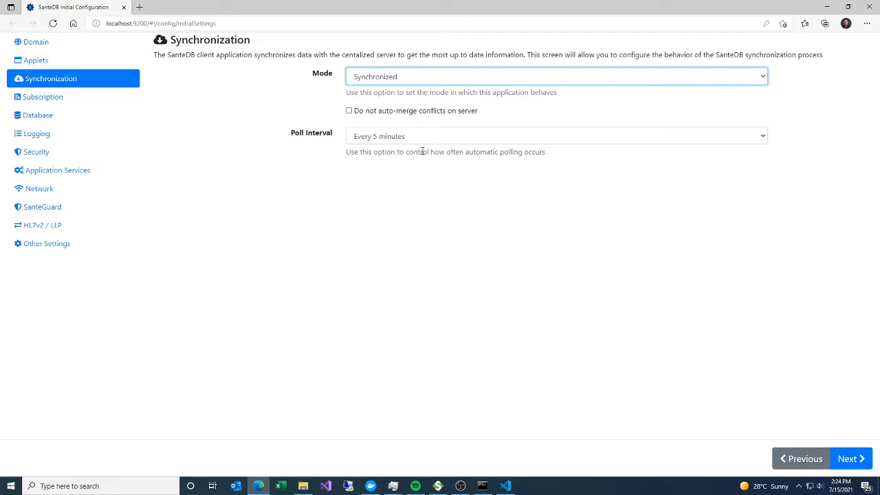
click(416, 79)
click(407, 101)
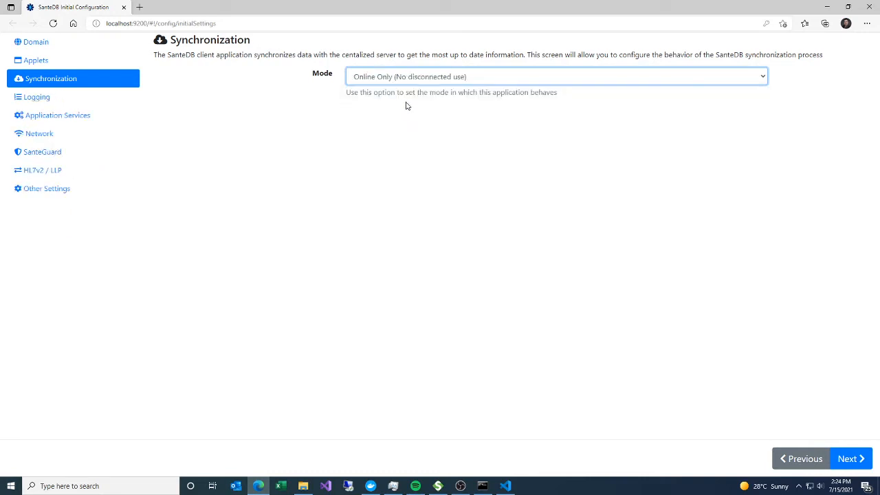
click(846, 457)
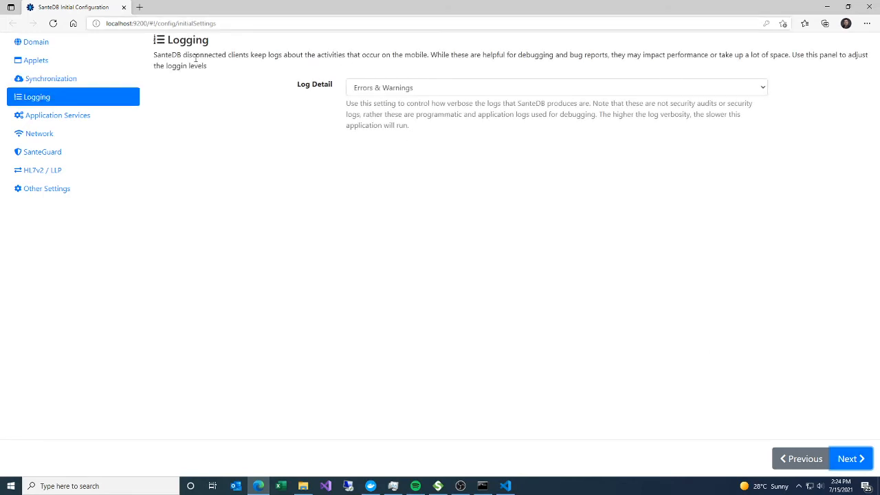
- Accept the default log detail, review the enabled application services, and proceed to the Network settings
click(849, 461)
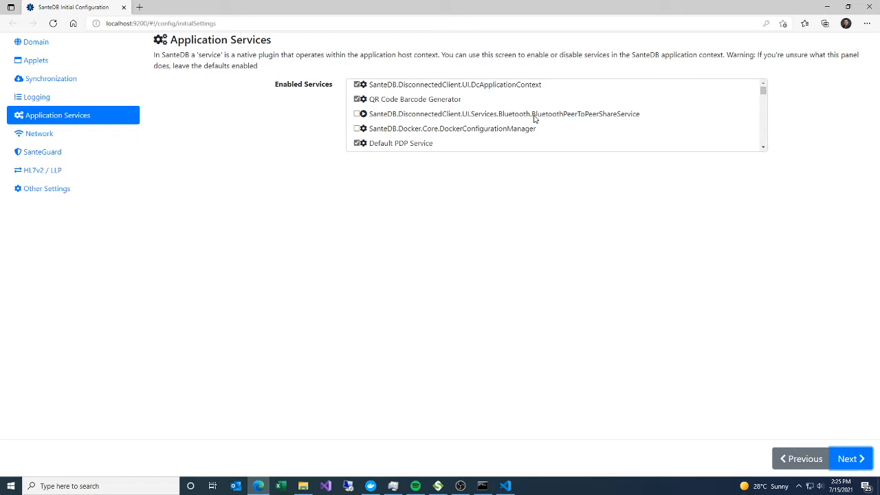
scroll(535, 118, down, 2)
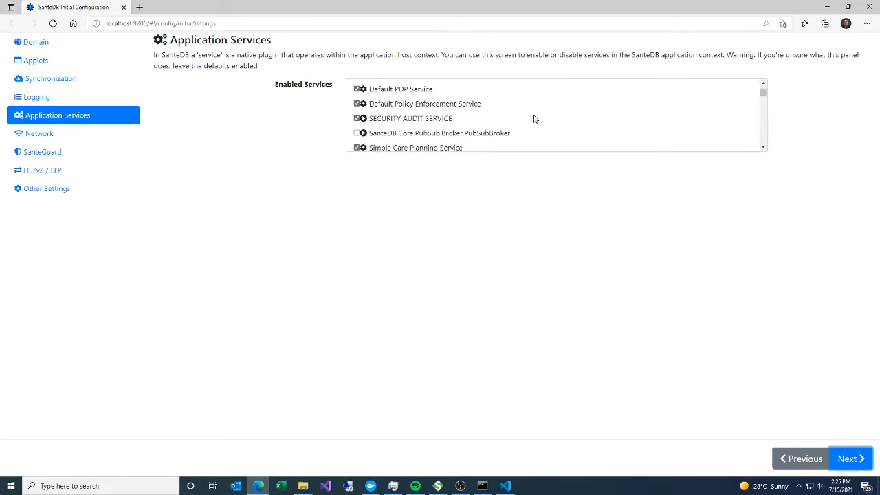
click(863, 461)
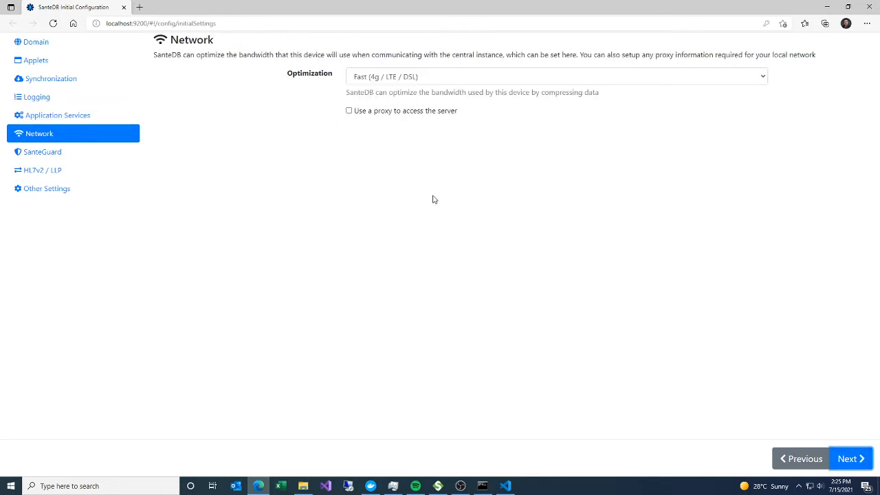
- Set the network optimization to Local Network (Do not optimize traffic), preview the proxy option but leave it off, and proceed to SanteGuard
click(402, 79)
click(398, 133)
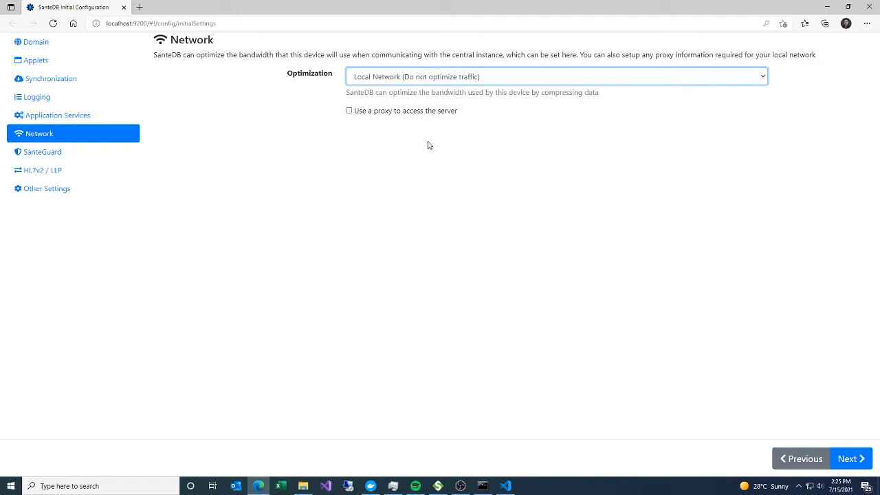
click(349, 110)
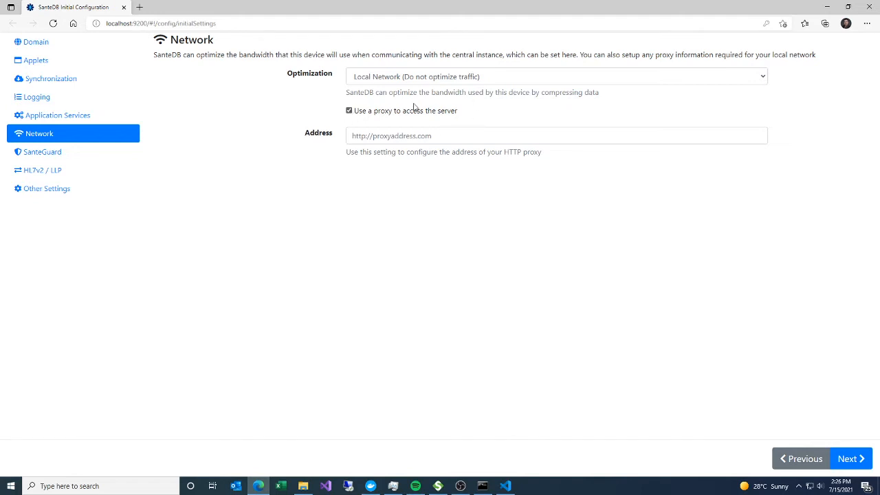
click(349, 111)
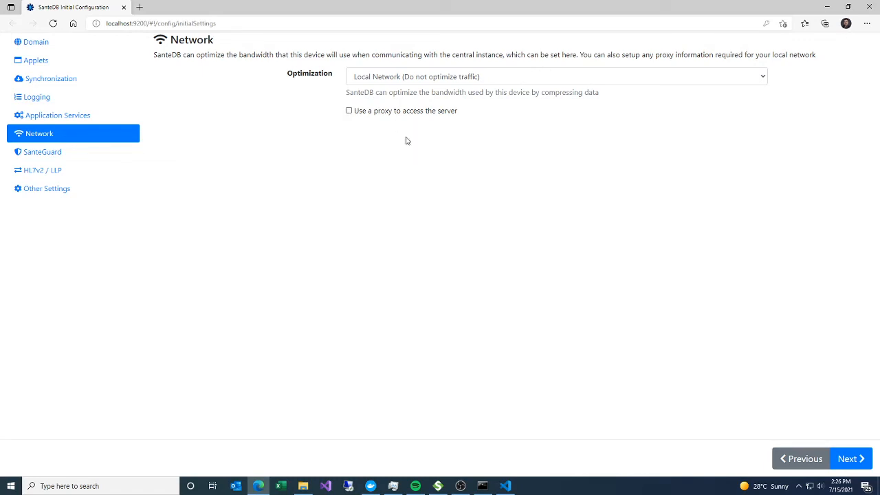
click(852, 457)
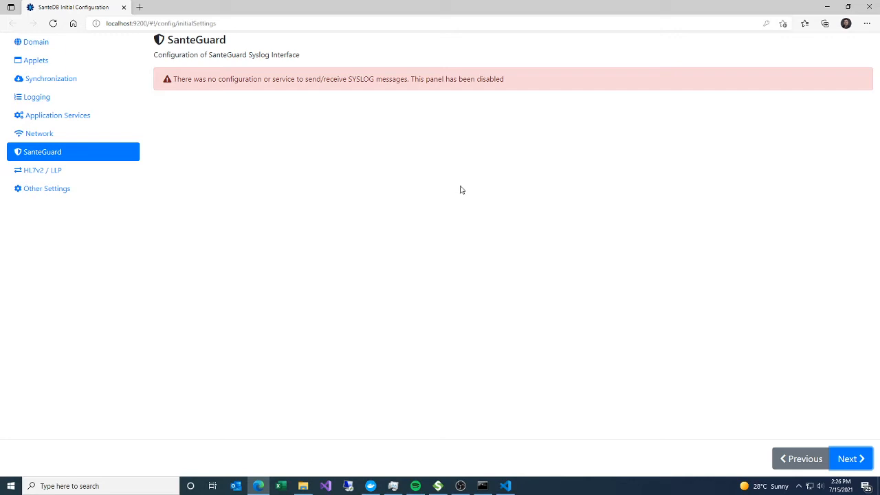
- Skip the SanteGuard, HL7v2 / LLP and Other Settings pages, finish the initial configuration, and acknowledge the restart notice
click(848, 458)
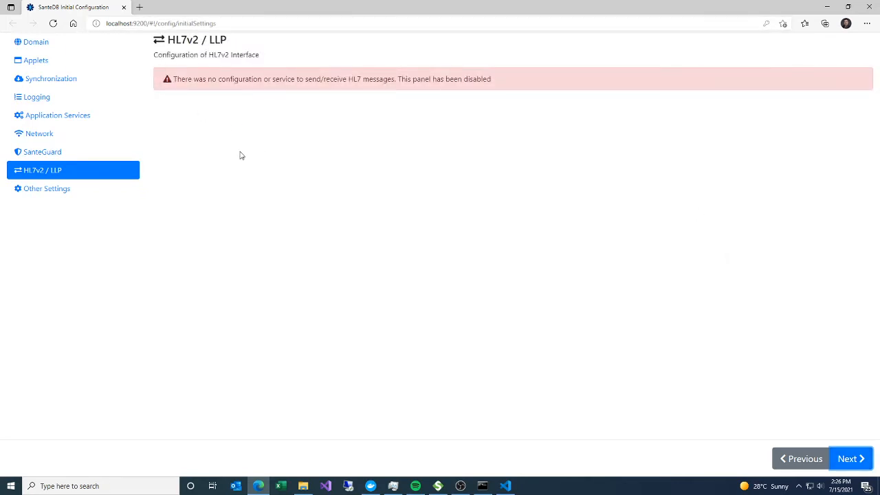
click(847, 460)
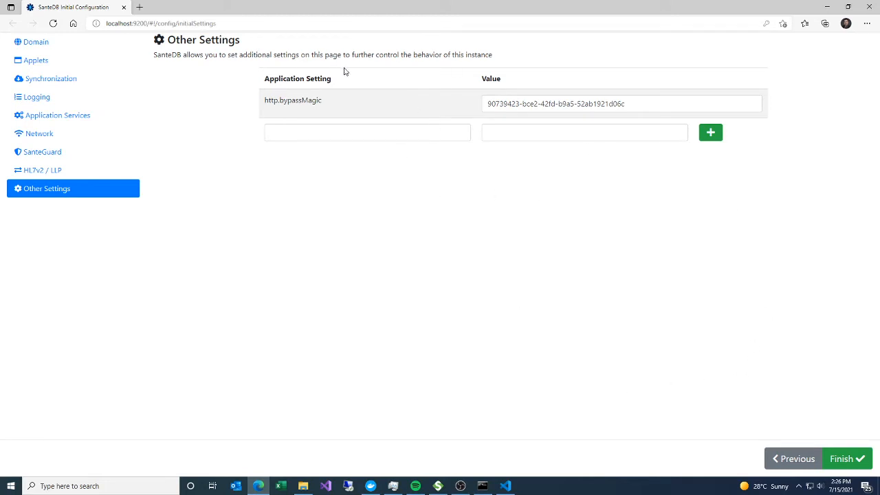
click(835, 467)
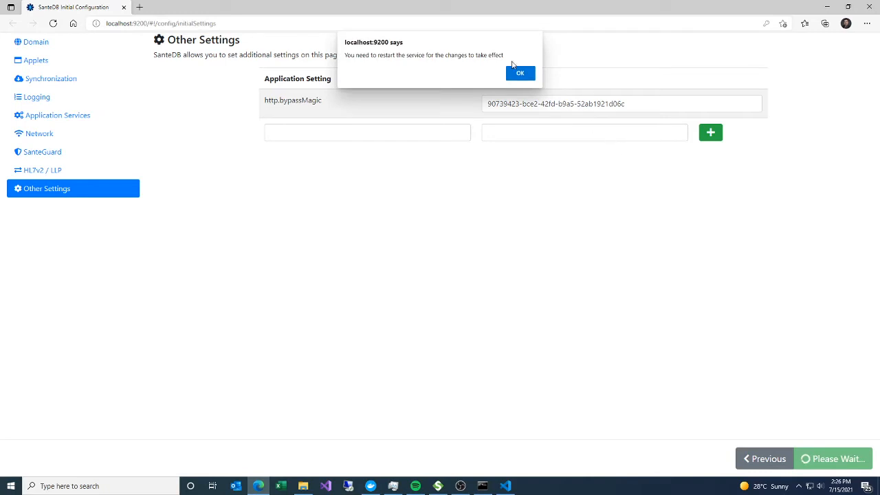
click(520, 72)
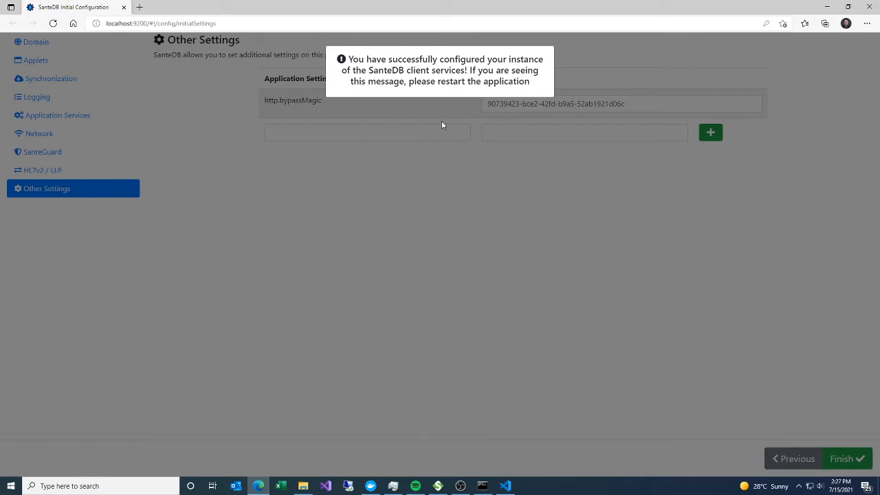
- Switch to Docker Desktop to restart the santedb-www container, and check the log output in Command Prompt
click(371, 485)
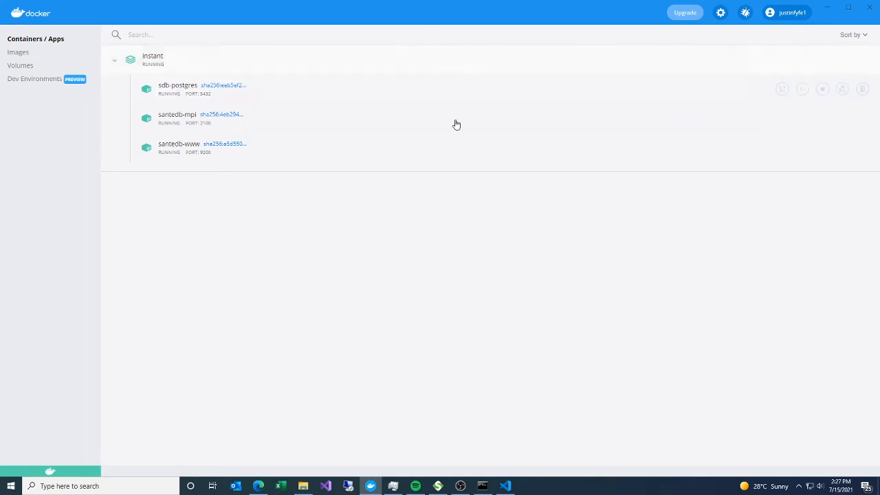
mouse_move(204, 147)
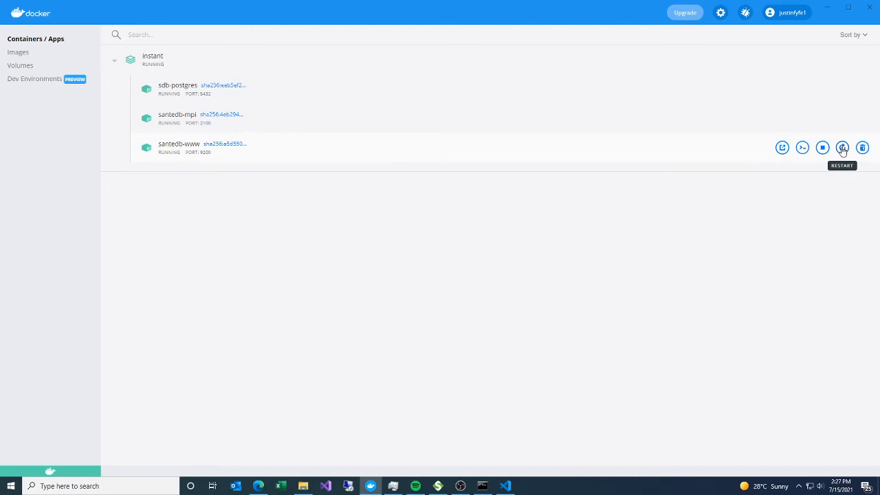
click(481, 486)
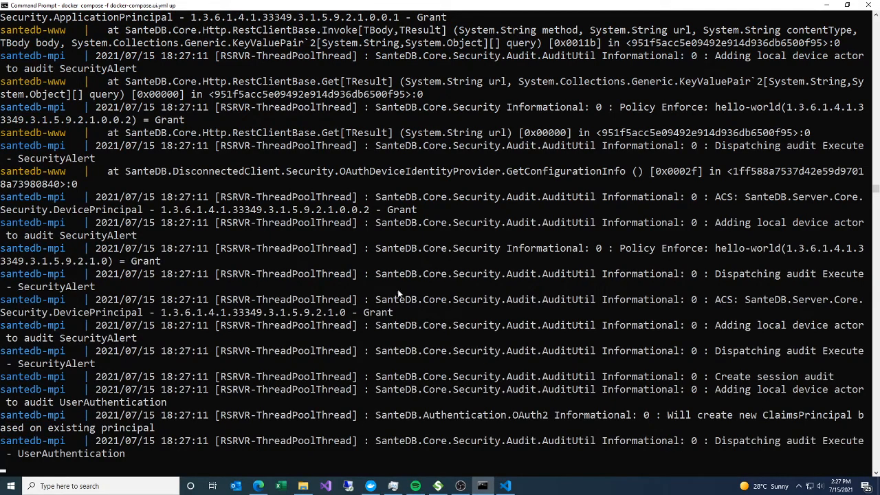
- Switch to the browser, reload the SanteDB page, and load the site from localhost:9200 without the initial-settings path
click(259, 486)
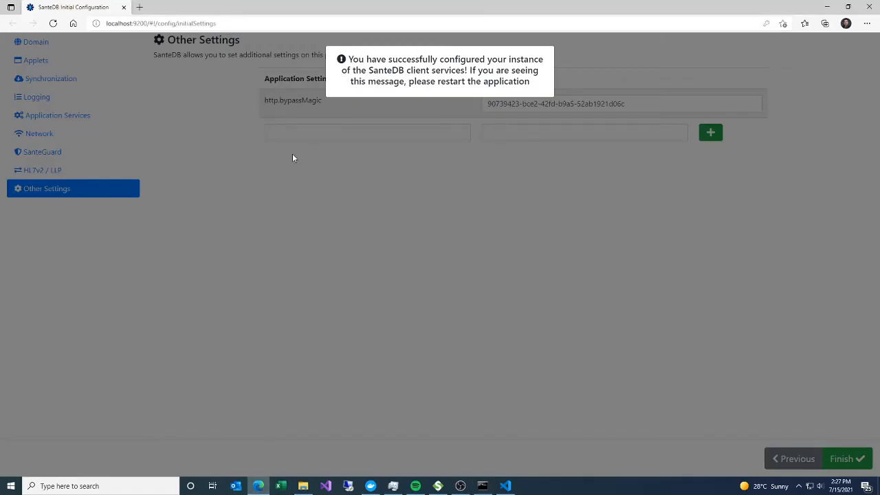
click(53, 24)
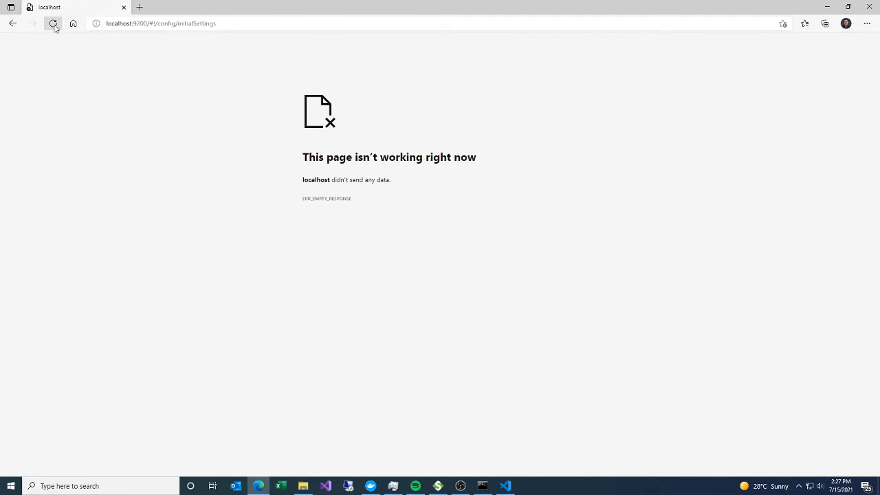
click(54, 25)
click(53, 24)
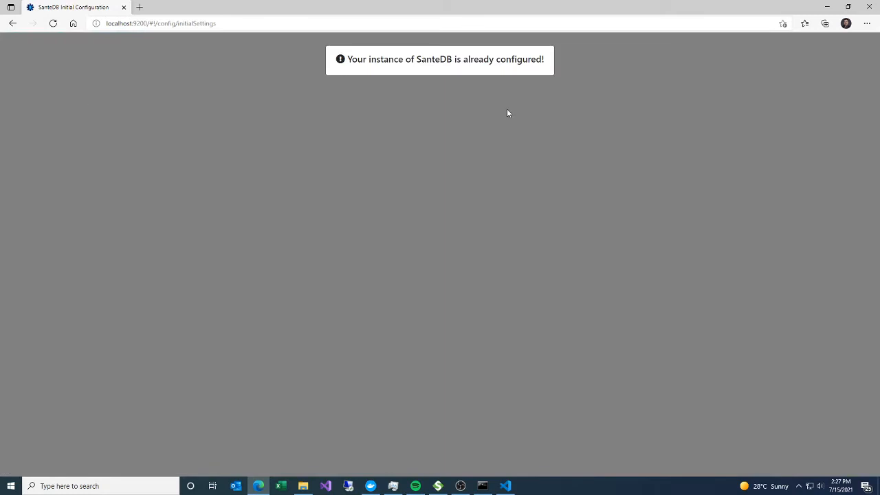
drag(147, 23, 257, 20)
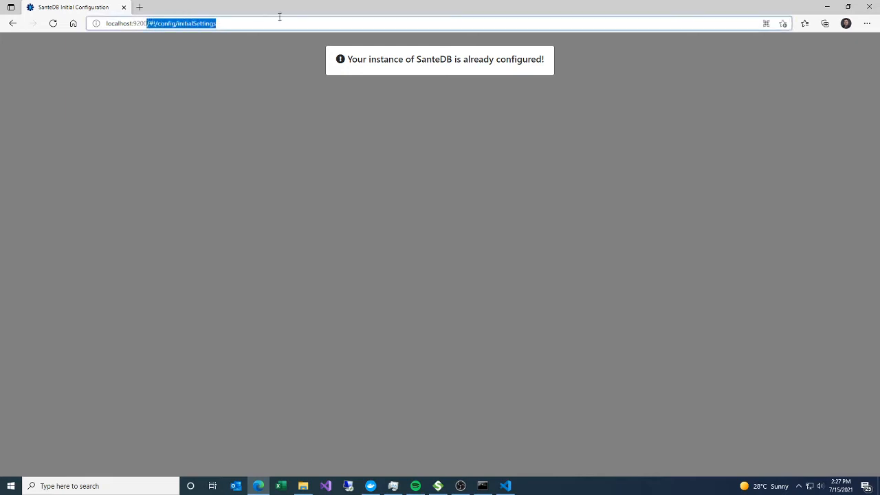
key(BackSpace)
key(Return)
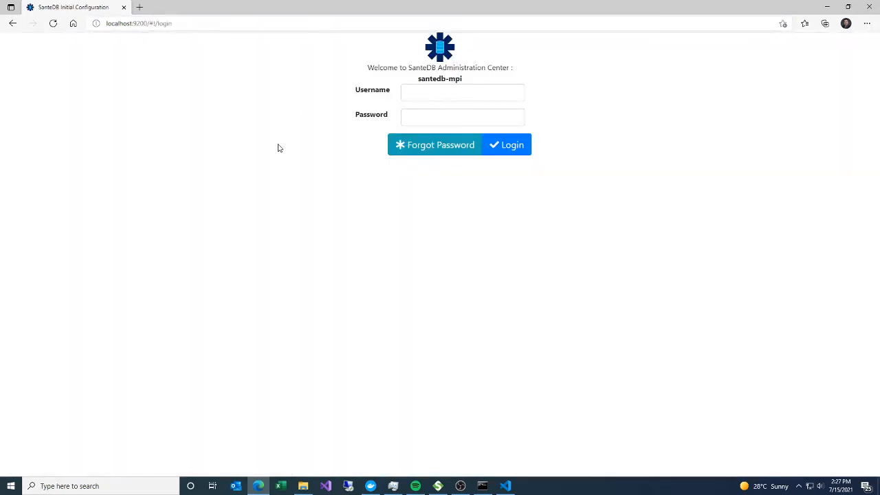
- Log in to the SanteDB Administration Center as administrator with the account password
click(416, 101)
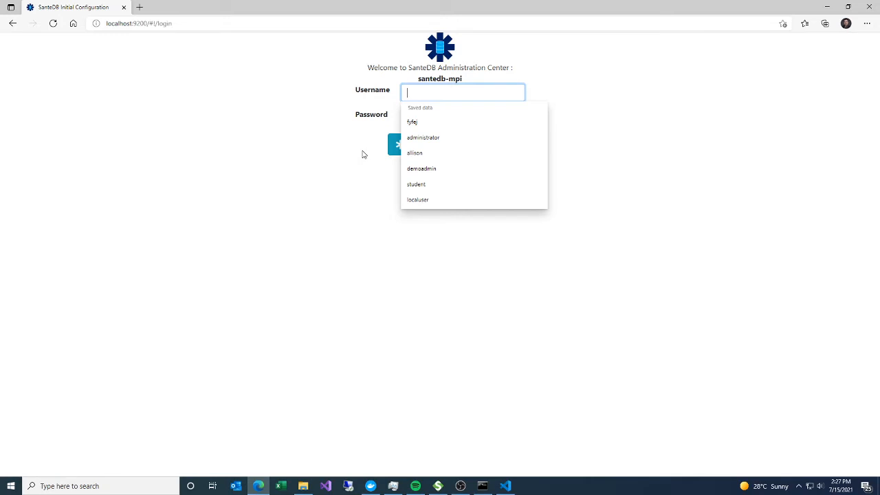
text(administrator)
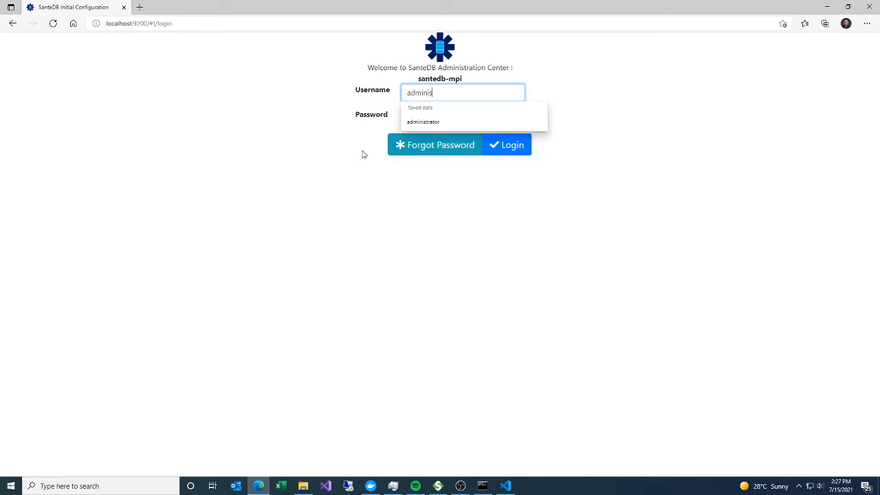
key(Tab)
text(******)
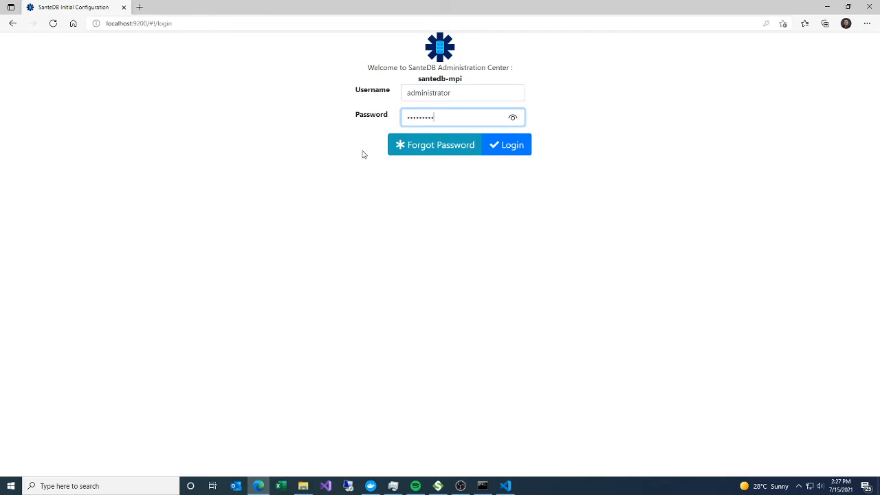
key(Return)
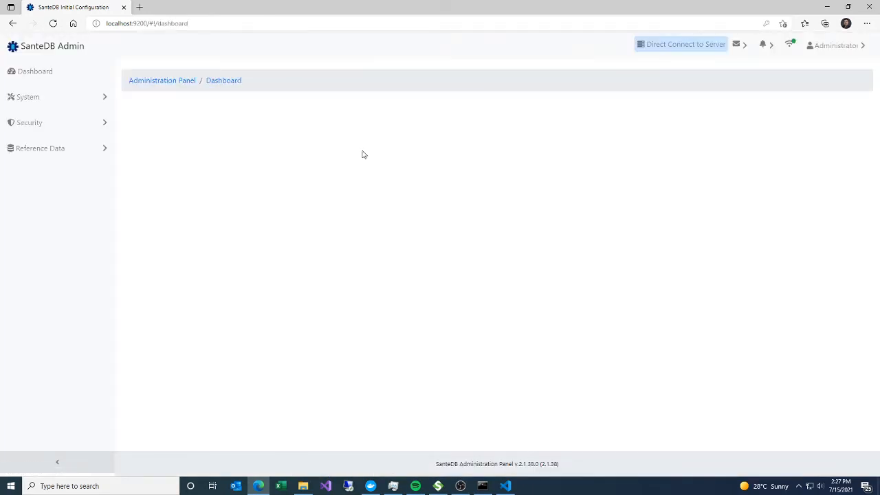
- Go to the security group management and open the ADMINISTRATORS group for editing
click(736, 47)
click(450, 113)
click(22, 122)
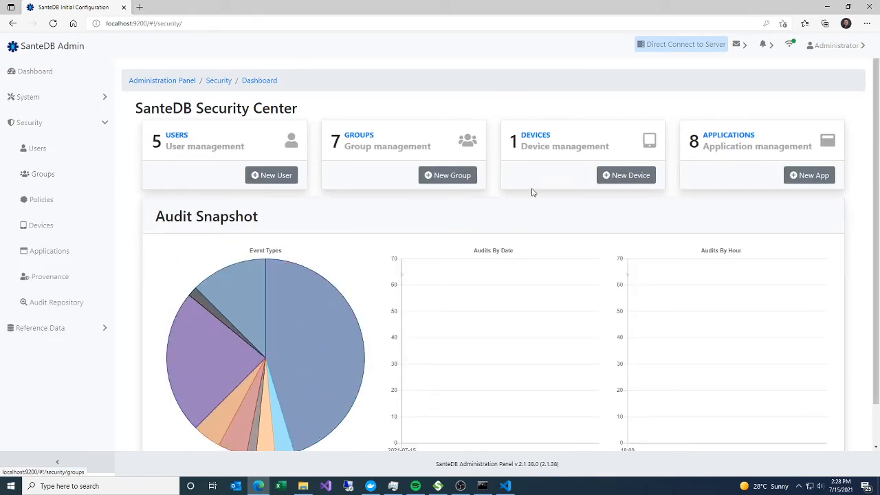
click(363, 134)
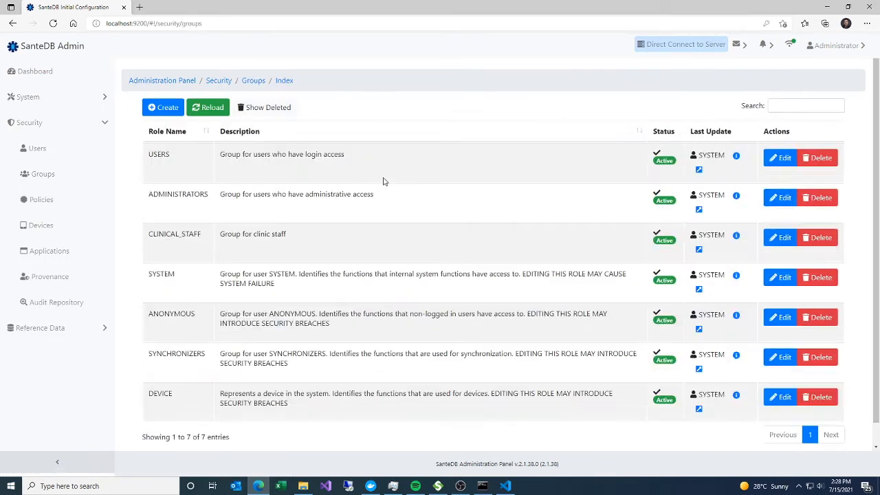
click(779, 198)
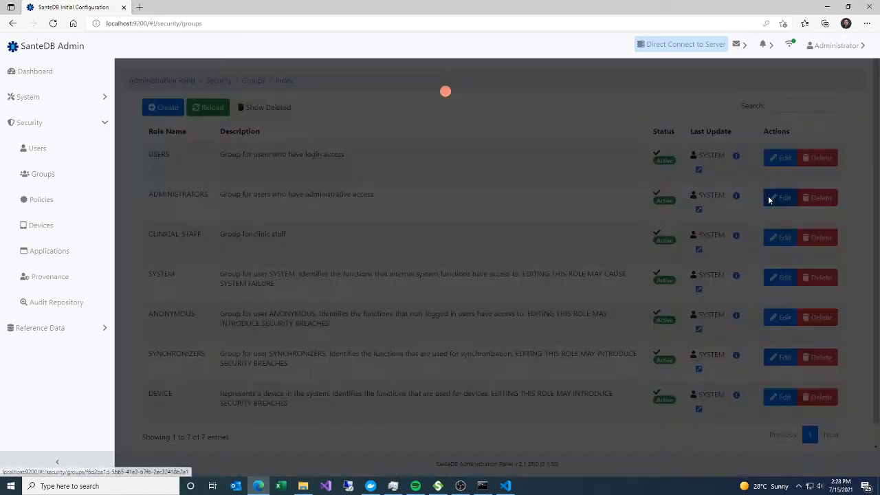
- Add the Unrestricted Clinical Data policy to the ADMINISTRATORS group's assigned policies
scroll(219, 360, down, 3)
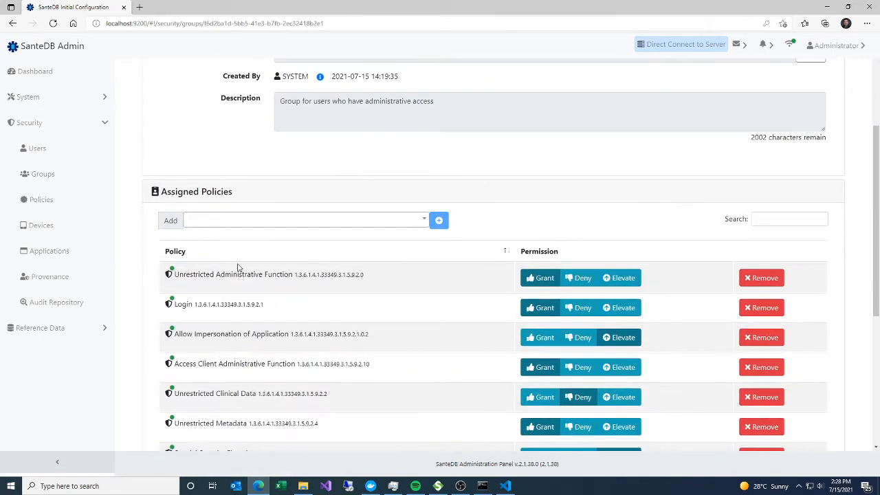
click(242, 222)
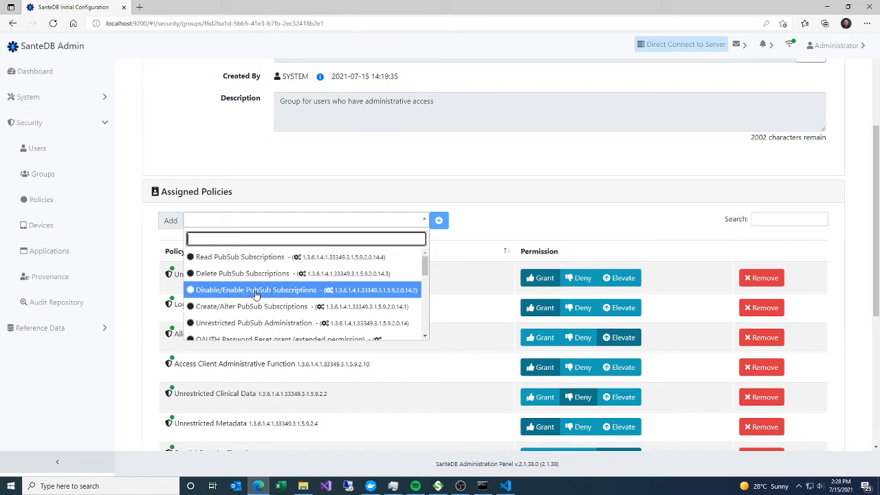
text(unres)
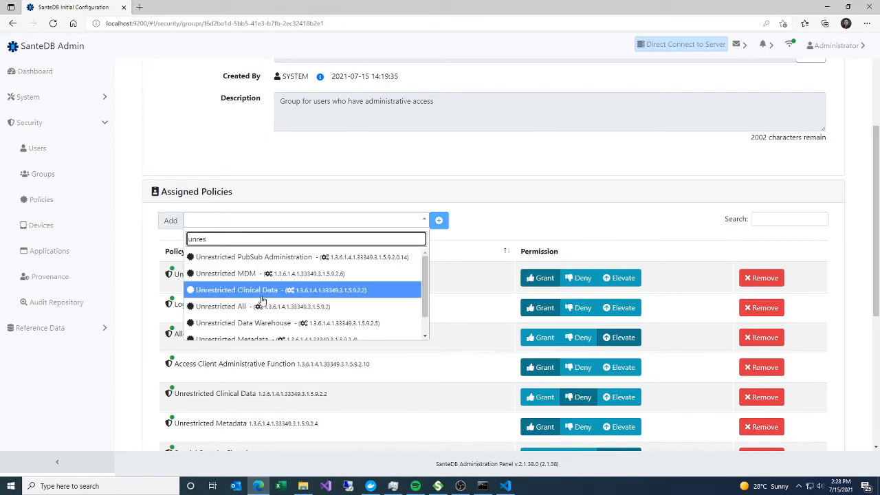
click(261, 290)
click(438, 220)
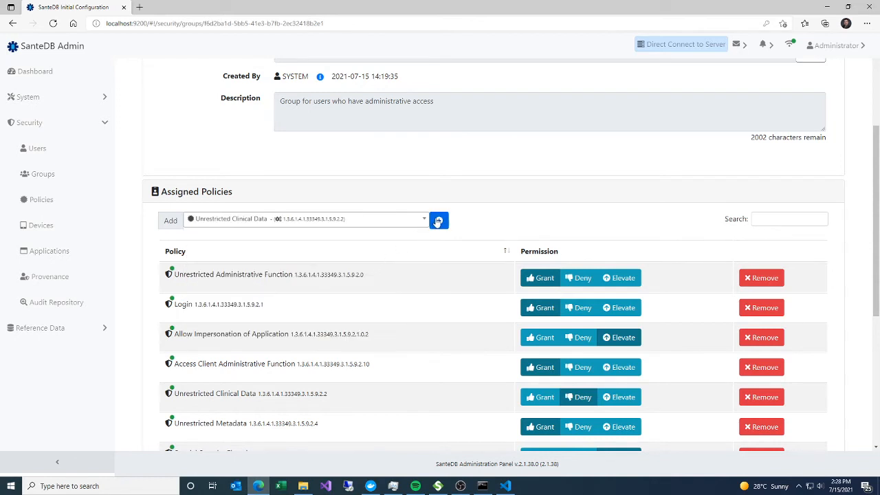
- Add the Unrestricted MDM policy to the ADMINISTRATORS group's assigned policies
click(351, 221)
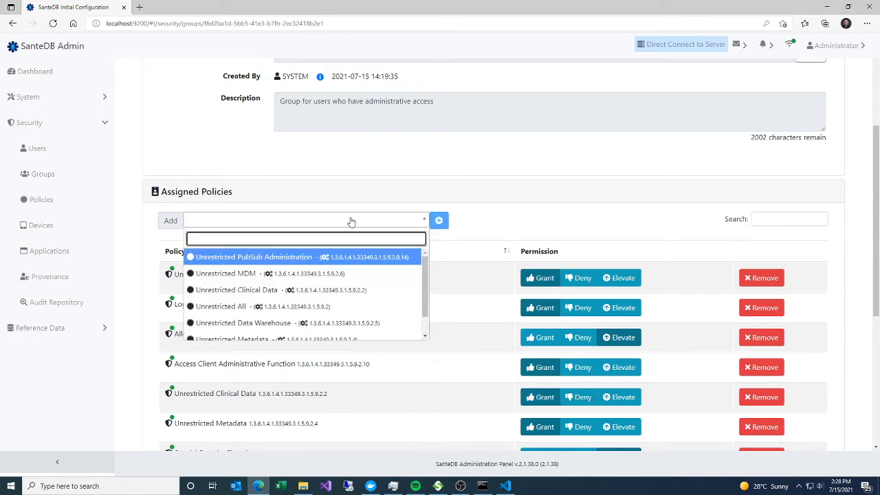
text(mdm)
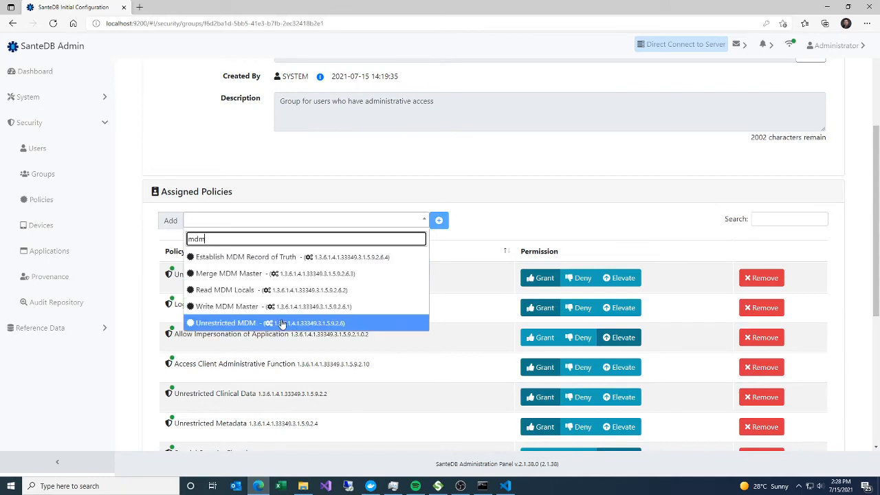
click(261, 319)
click(439, 228)
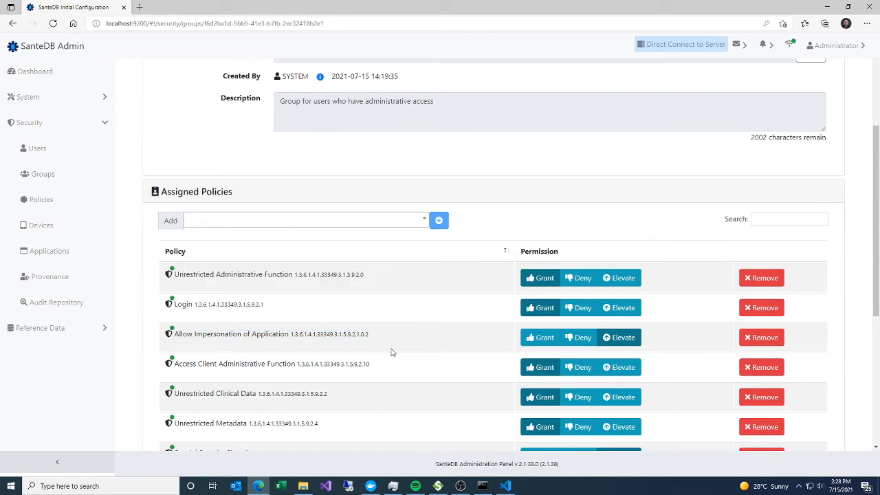
scroll(620, 193, up, 3)
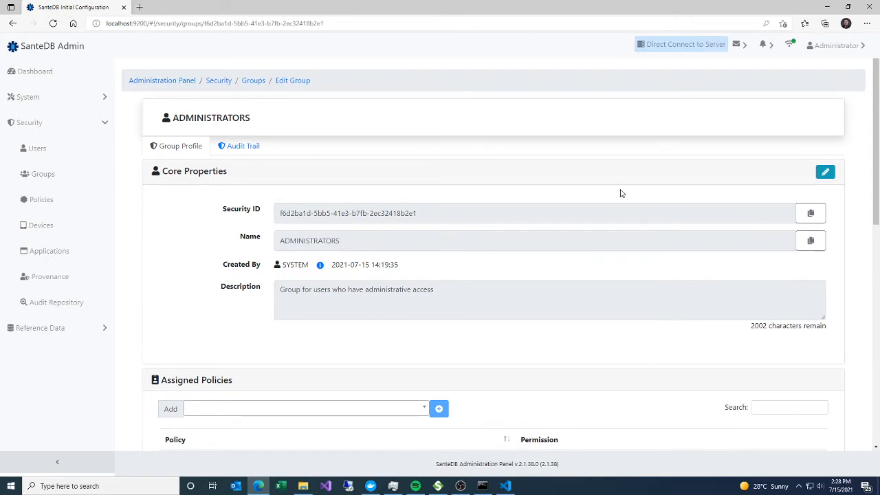
- Log the administrator account out of the administration panel and confirm the logout
click(825, 55)
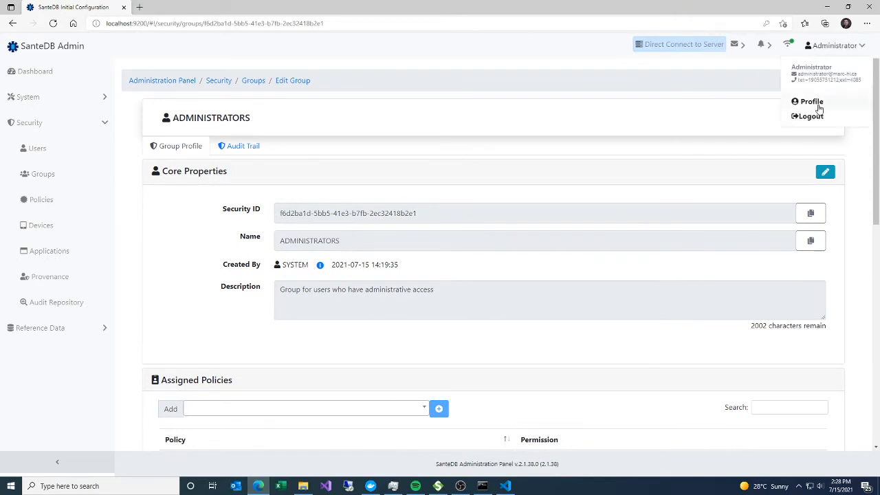
click(797, 114)
click(498, 131)
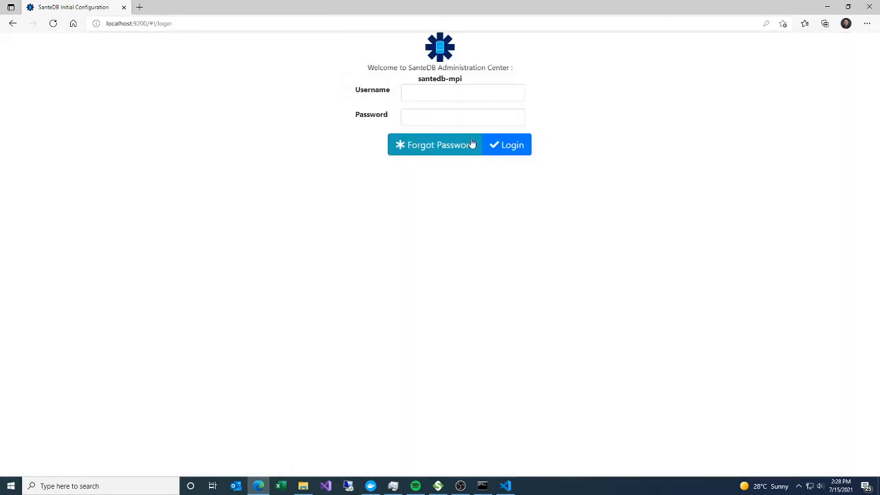
- Log back in as administrator with the account password and open the MPI dashboard
click(459, 90)
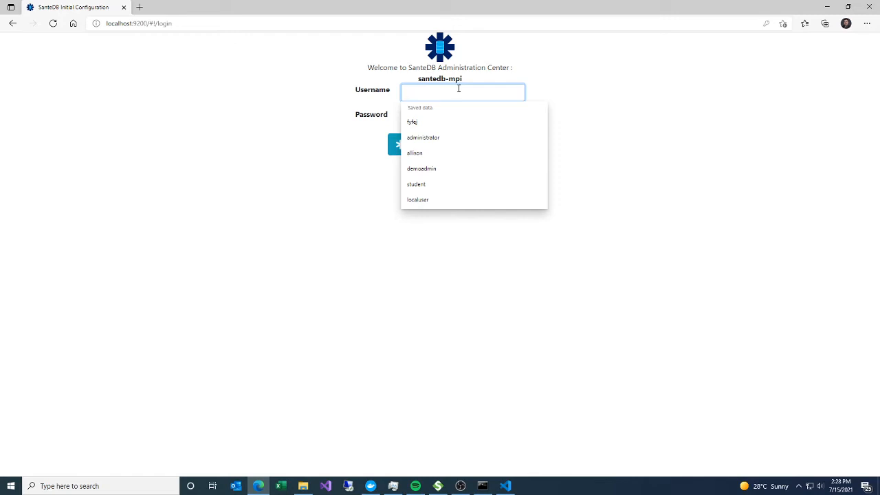
text(administrator)
key(Tab)
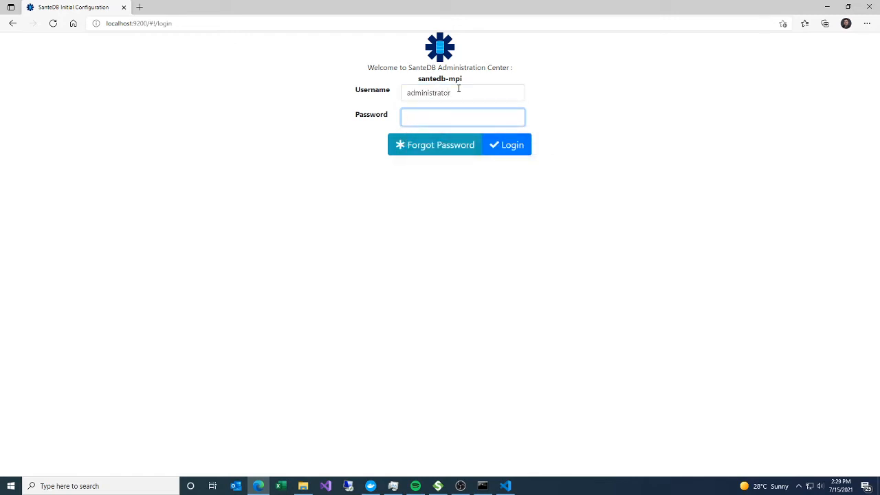
text(Mohawk123)
key(Return)
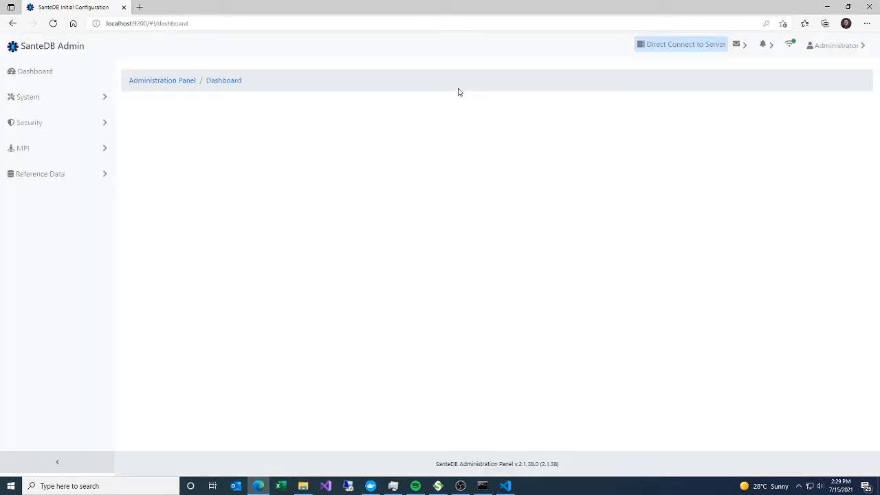
click(30, 155)
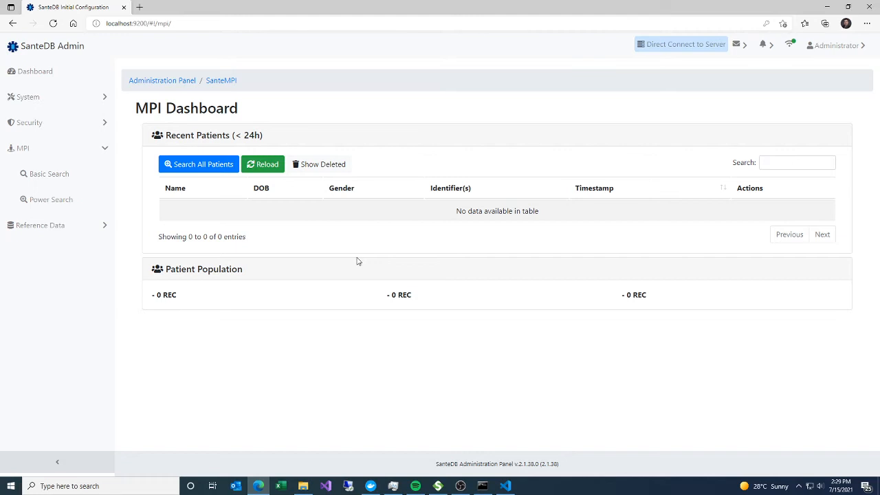
- Switch to SoapUI and import SanteMPI-Test-Cases-soapui-project.xml from the santempi folder
click(438, 486)
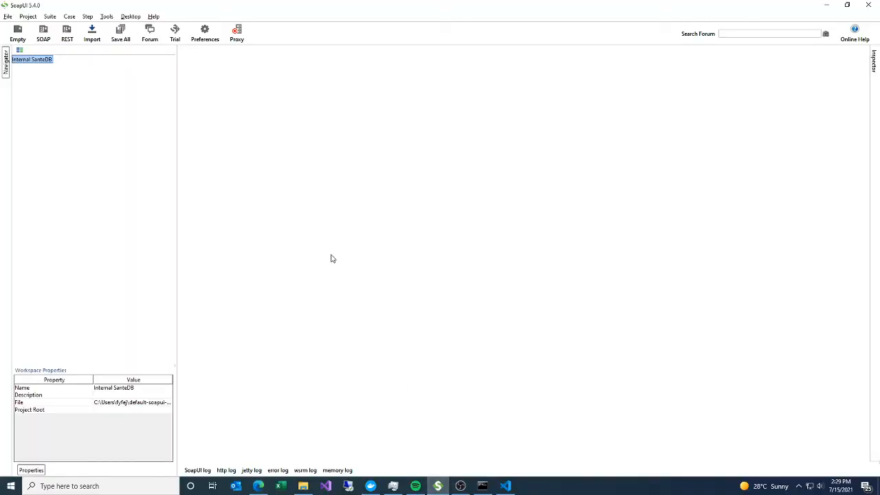
click(94, 33)
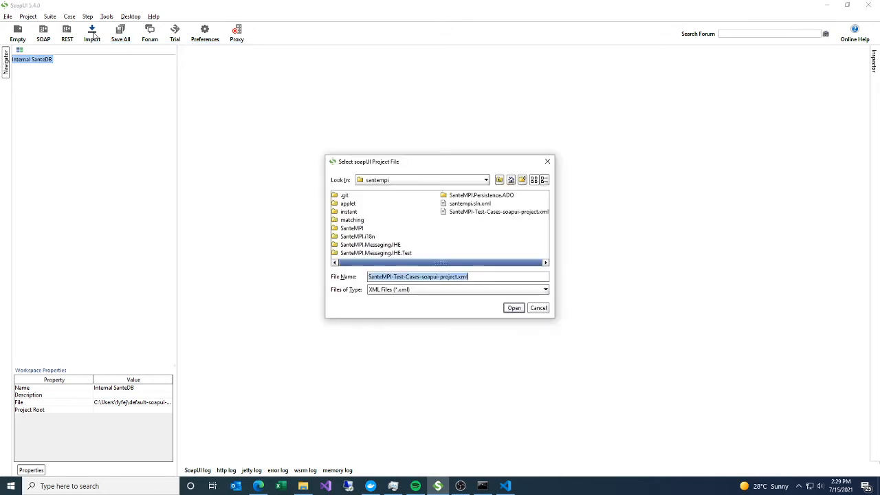
click(427, 181)
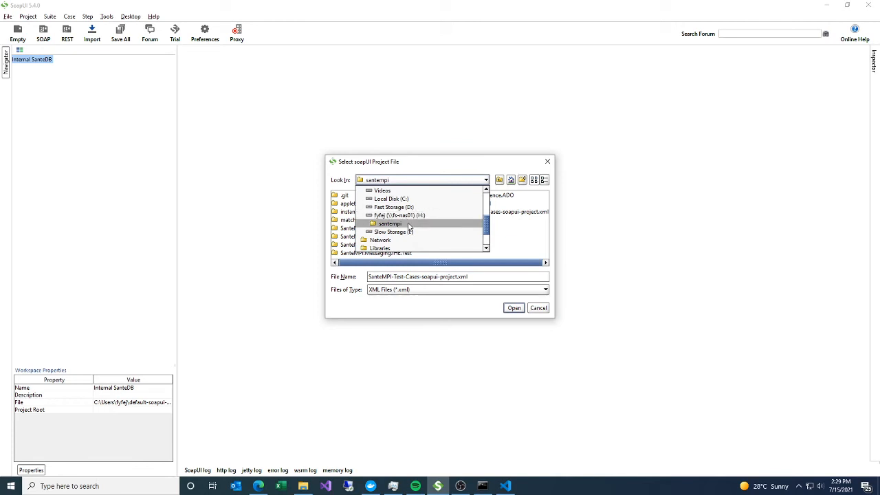
click(409, 225)
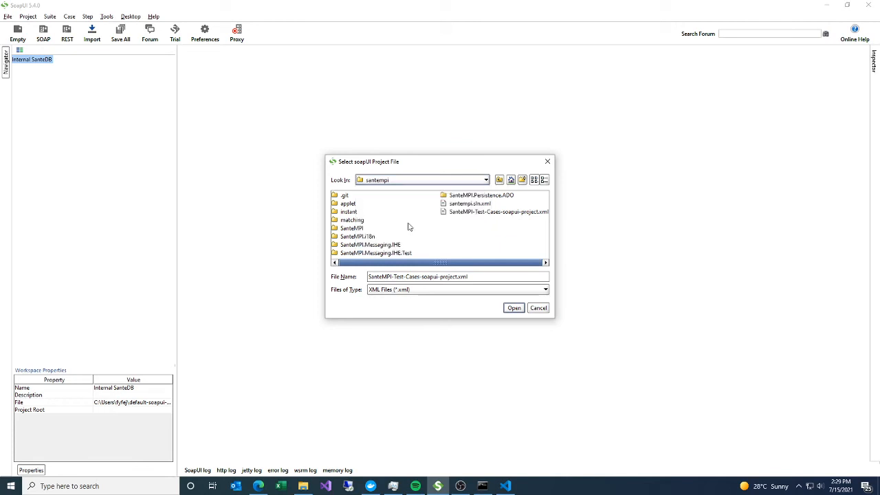
click(468, 213)
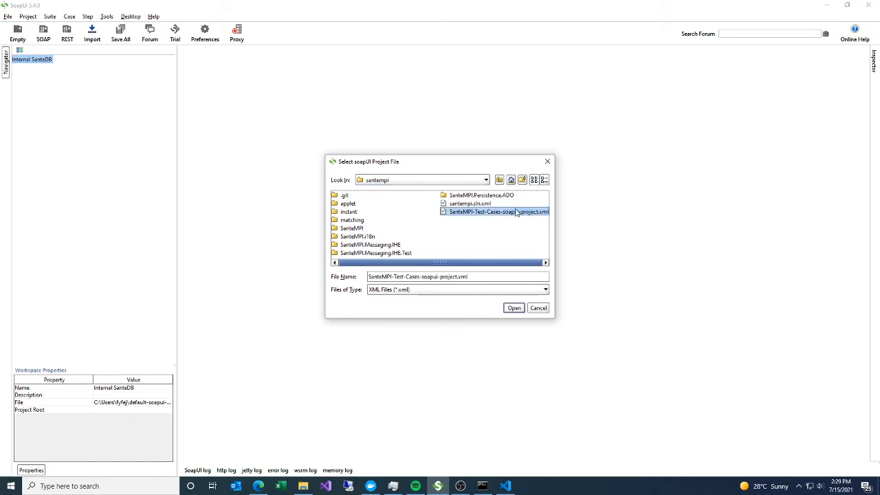
click(482, 215)
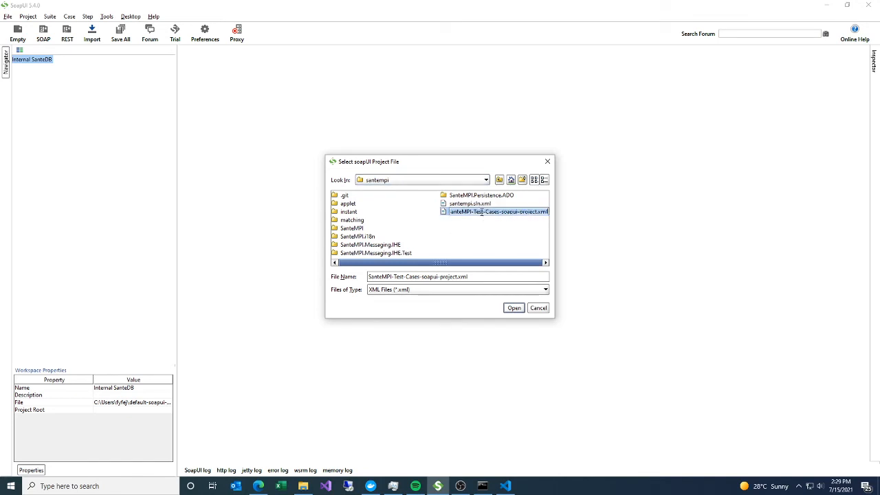
double_click(445, 211)
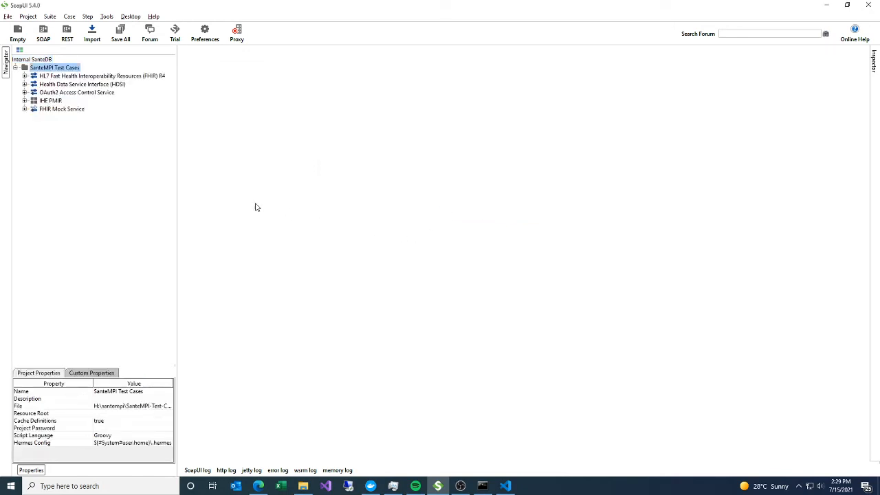
click(24, 75)
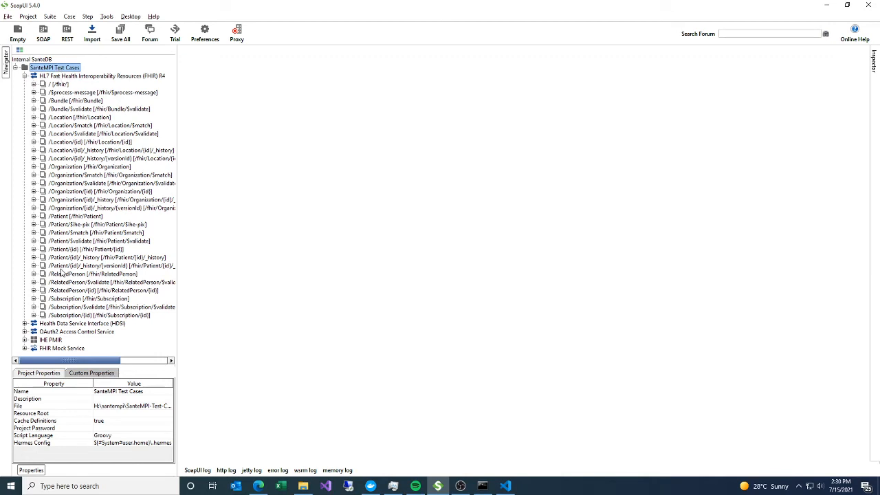
scroll(26, 180, down, 3)
scroll(34, 261, up, 3)
click(33, 84)
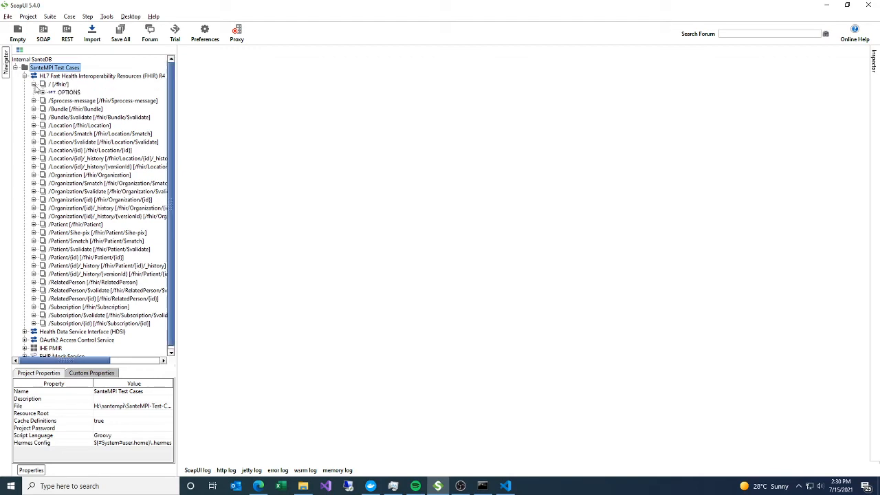
double_click(45, 92)
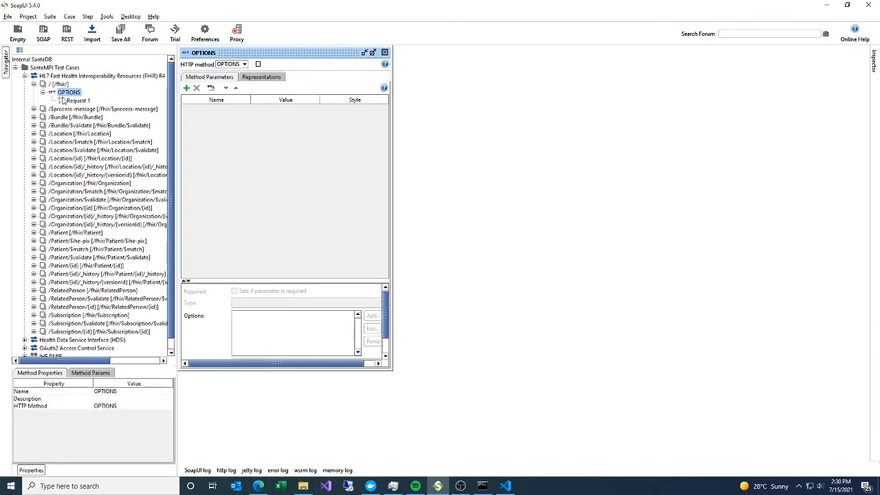
click(79, 102)
double_click(78, 101)
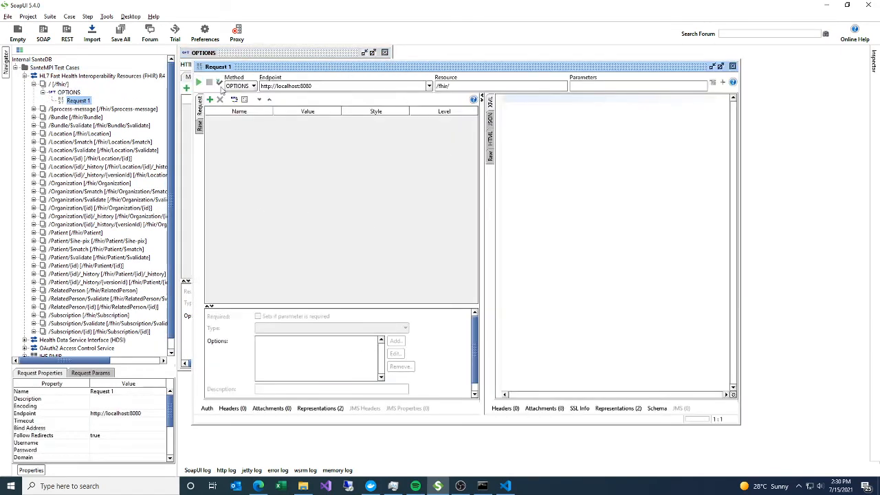
click(199, 82)
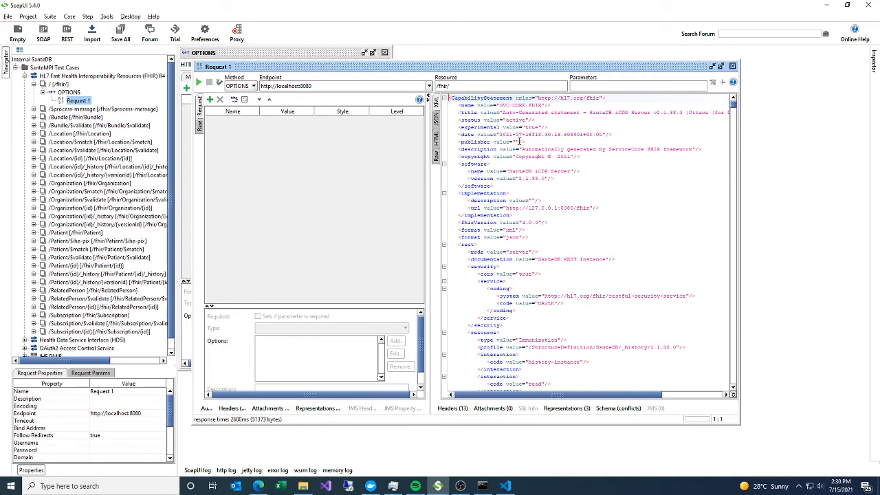
- Look through the returned CapabilityStatement, then close the request and method windows and collapse the FHIR service
scroll(562, 339, down, 8)
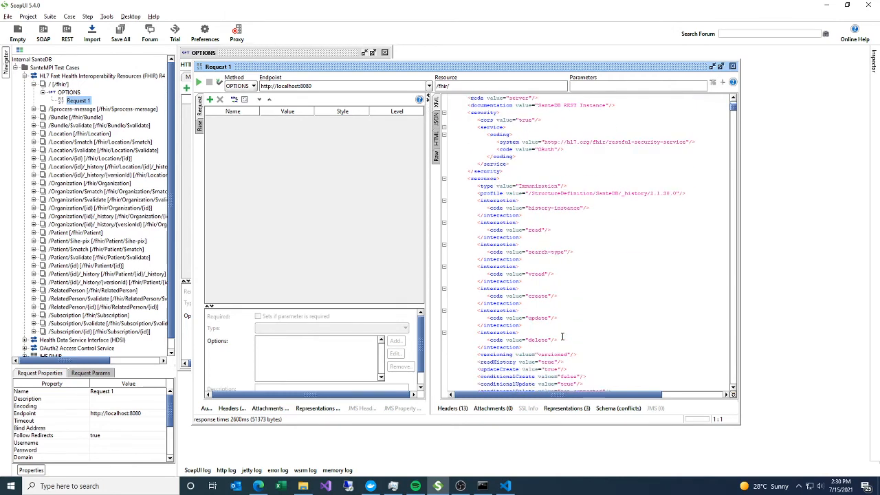
drag(732, 111, 732, 313)
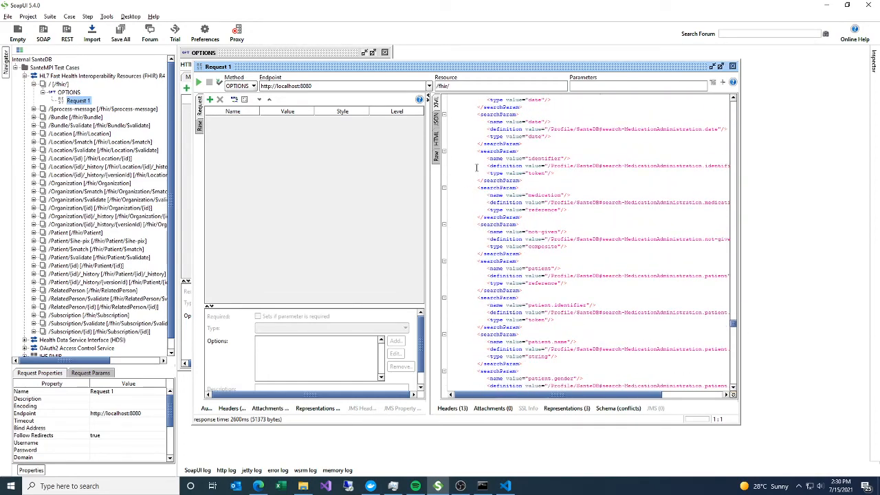
click(732, 66)
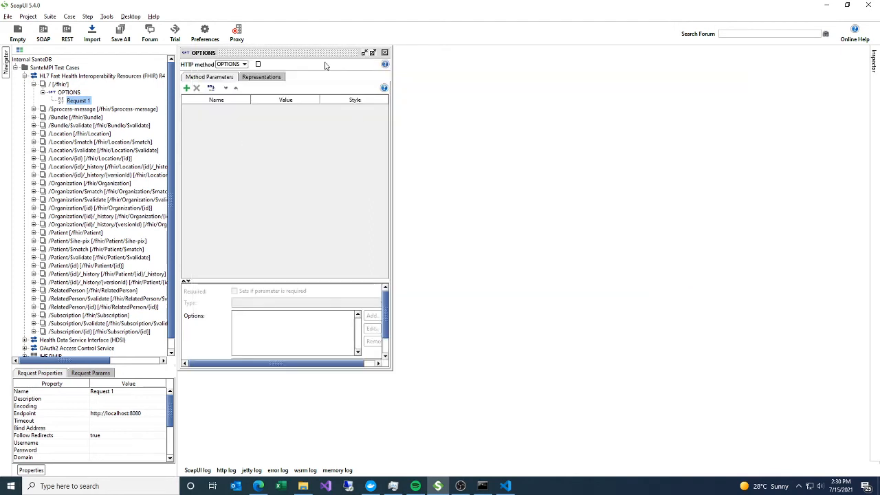
click(384, 53)
click(25, 75)
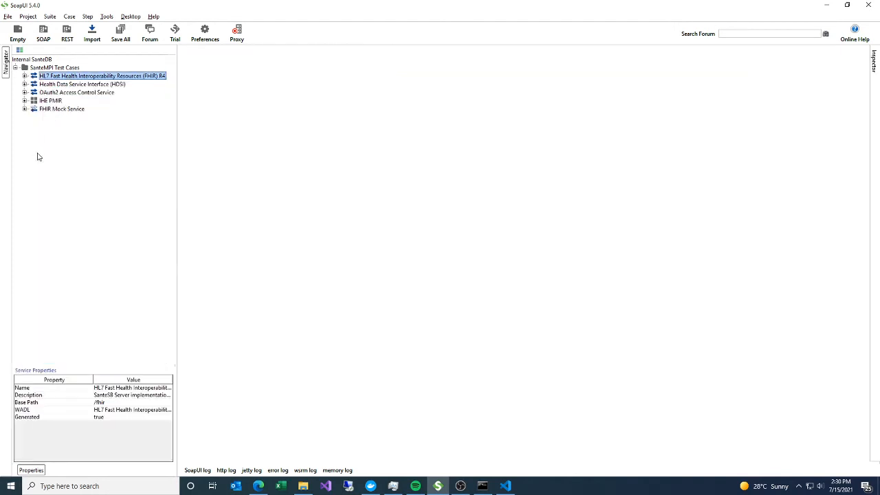
- Open the IHE PMIR test suite and run all of its test cases
double_click(58, 102)
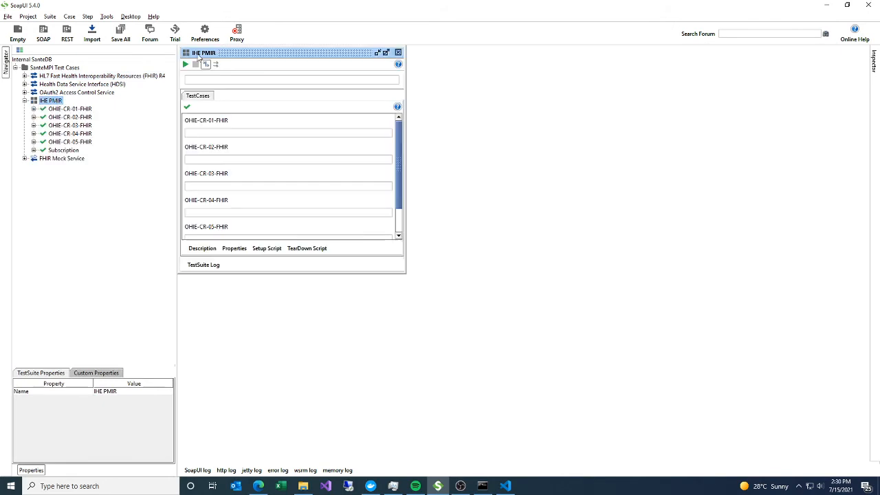
drag(198, 56, 213, 62)
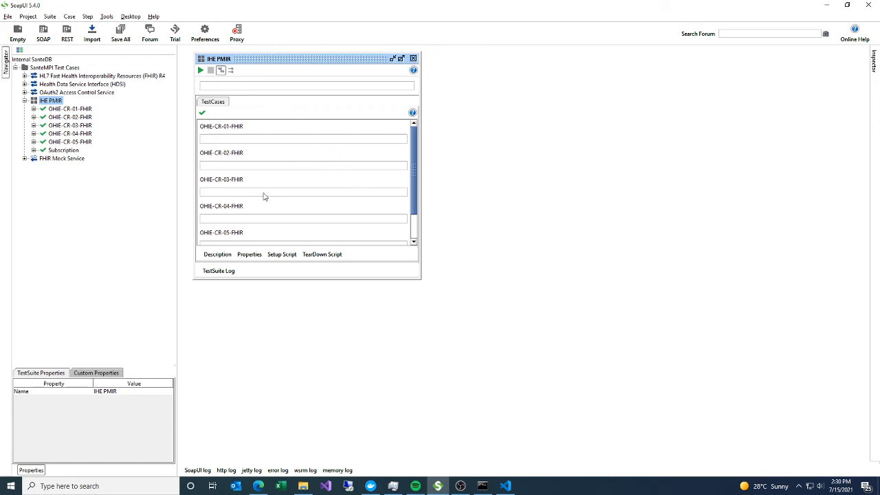
scroll(238, 232, down, 2)
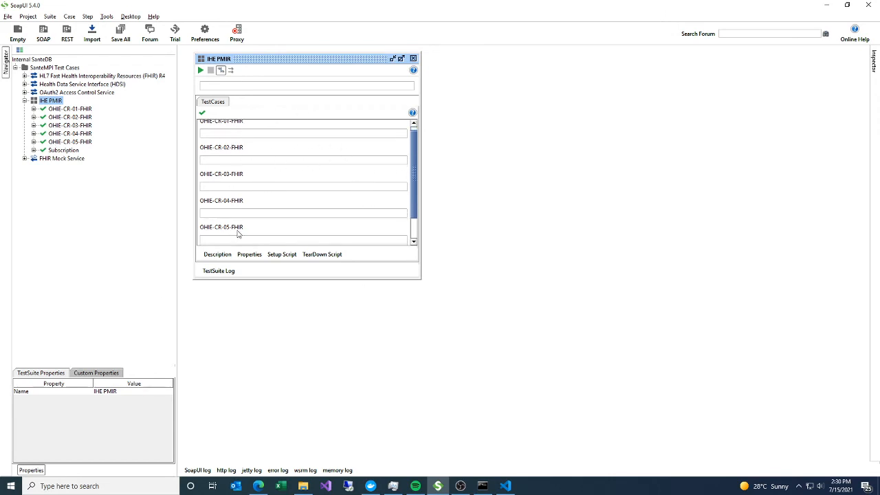
scroll(238, 234, up, 2)
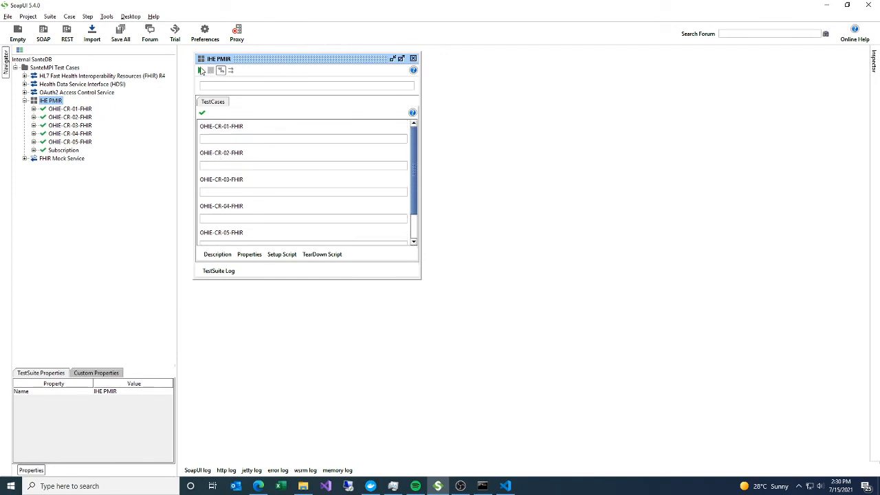
click(200, 70)
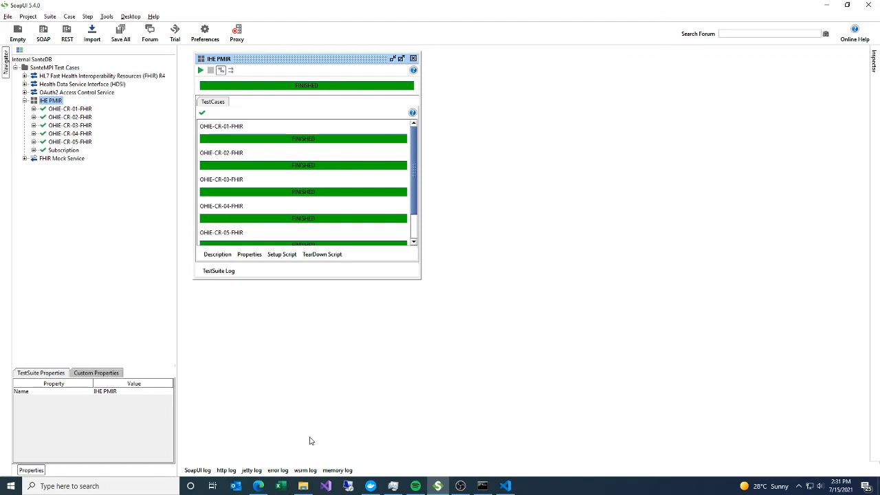
- Switch to the browser, refresh the MPI dashboard and examine the master data management details of the patient tagged MaidenName
click(260, 486)
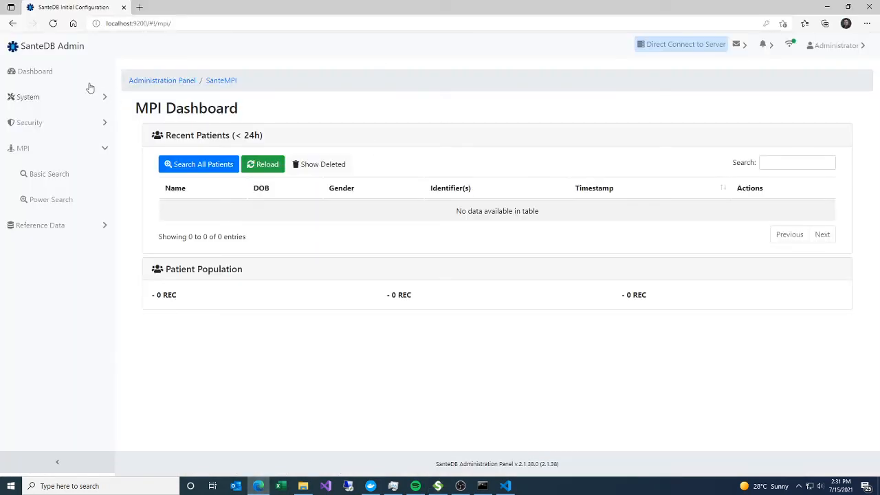
click(53, 24)
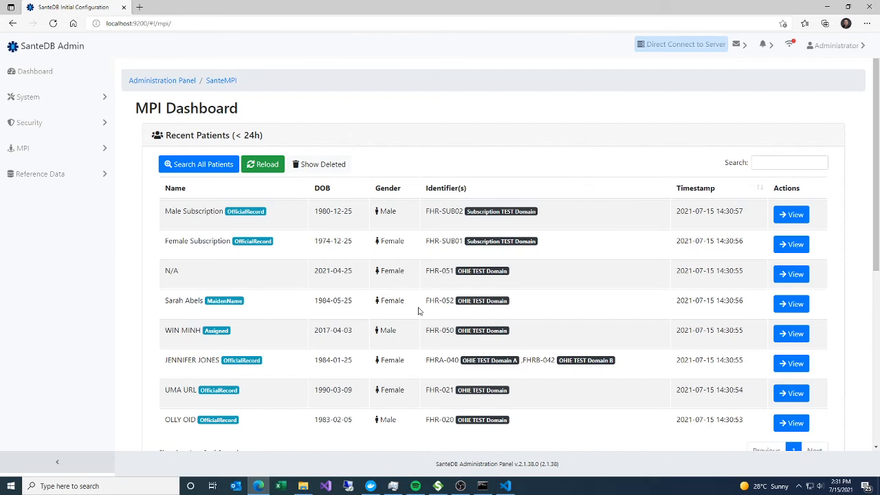
click(789, 304)
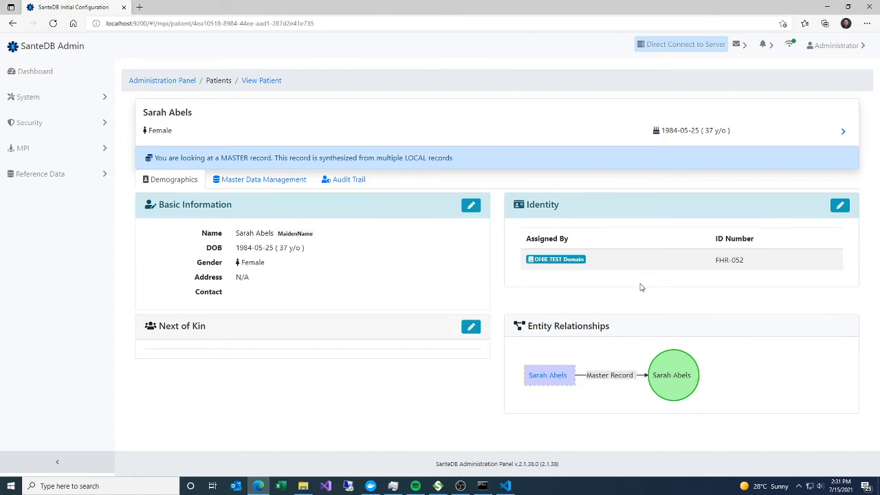
click(219, 181)
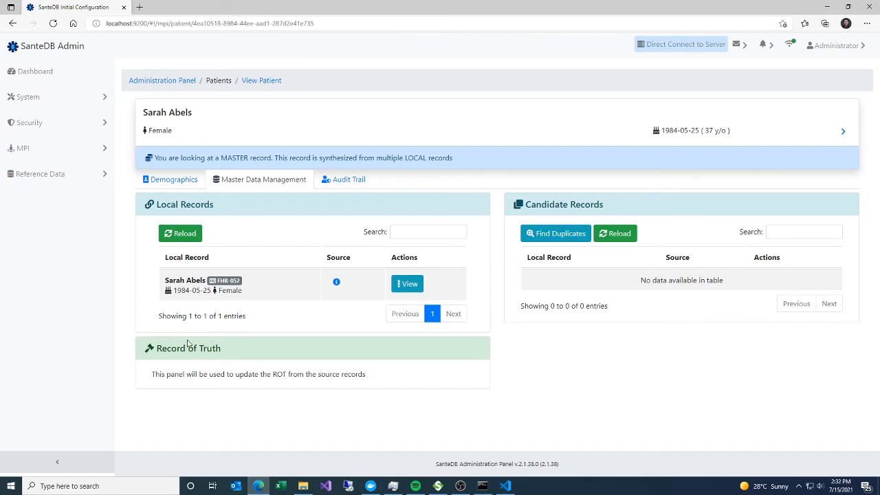
- Switch to SoapUI and open Request 1 of the GET method on the /fhir/Patient resource in a maximized window
click(437, 486)
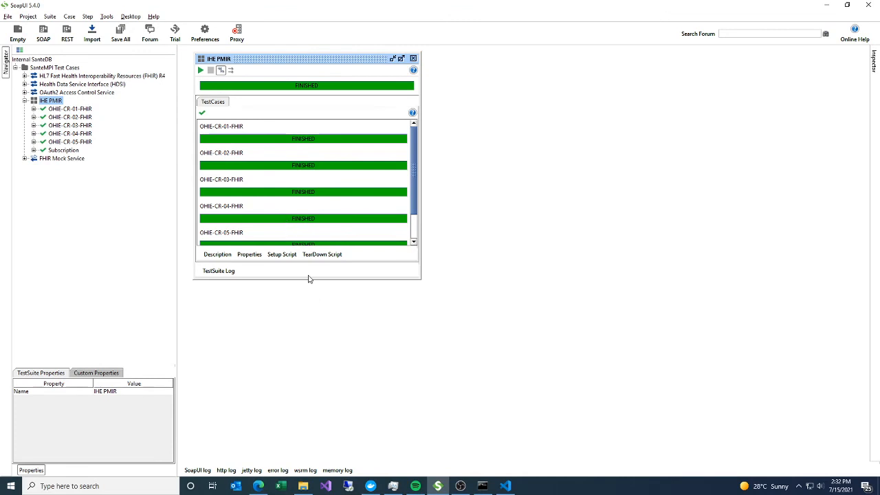
drag(231, 61, 266, 69)
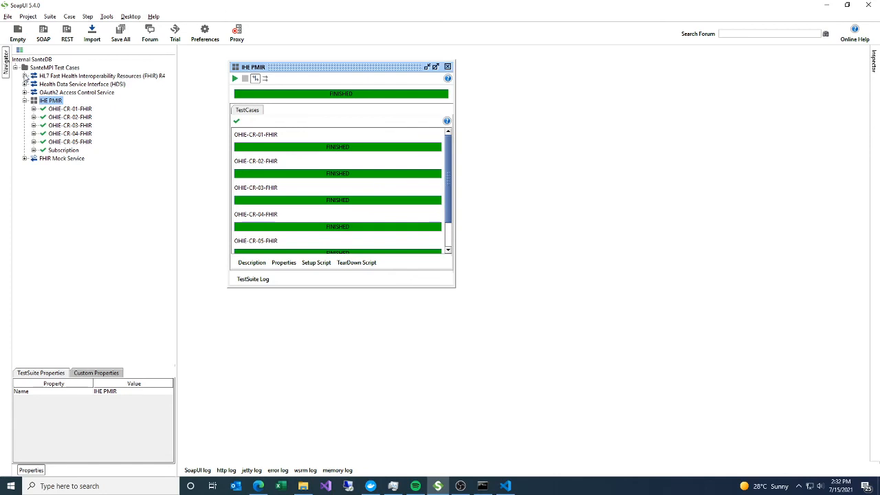
click(25, 75)
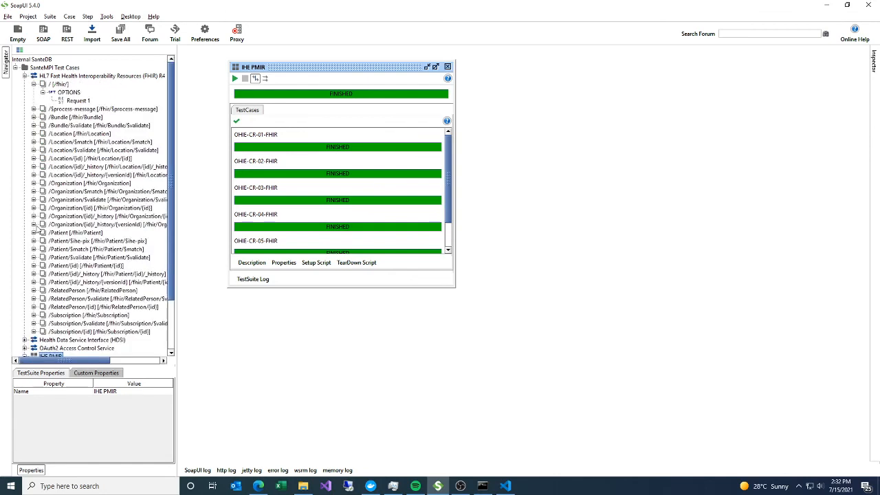
click(34, 233)
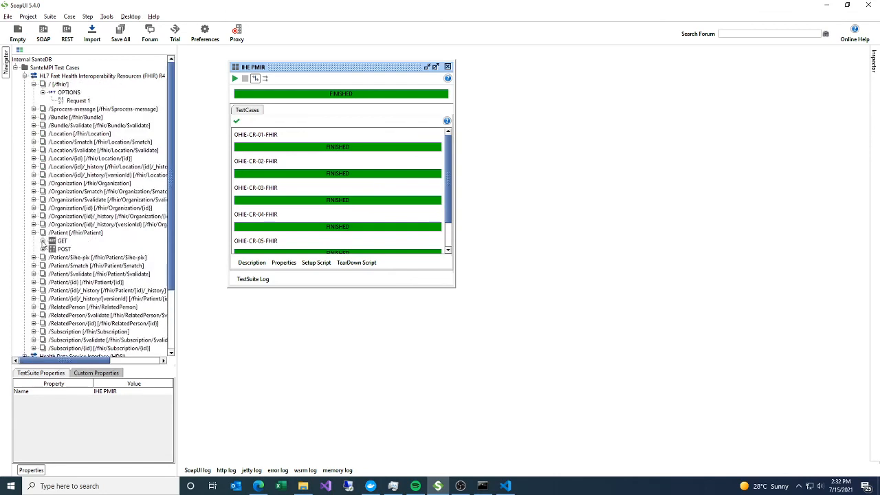
click(43, 241)
click(78, 251)
double_click(78, 249)
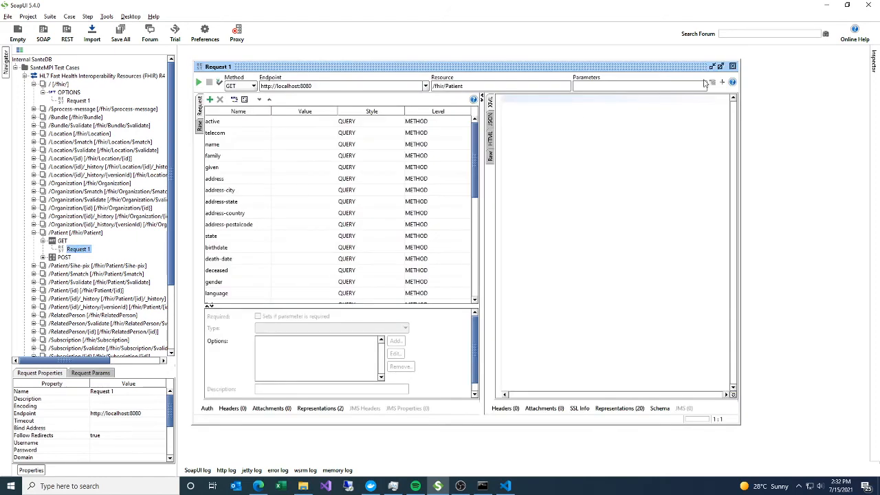
click(719, 62)
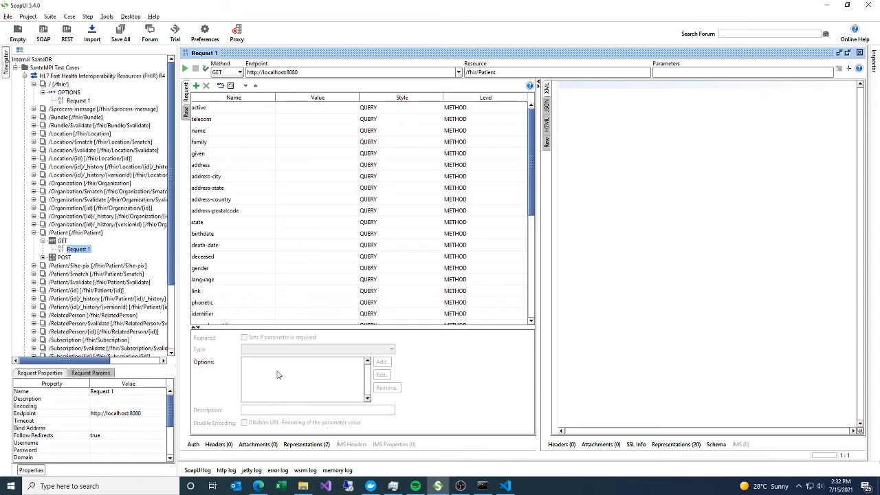
- Set the patient request's authorization to SanteDB OAUTH and retrieve an access token using the Client Credentials Grant
click(191, 444)
click(275, 323)
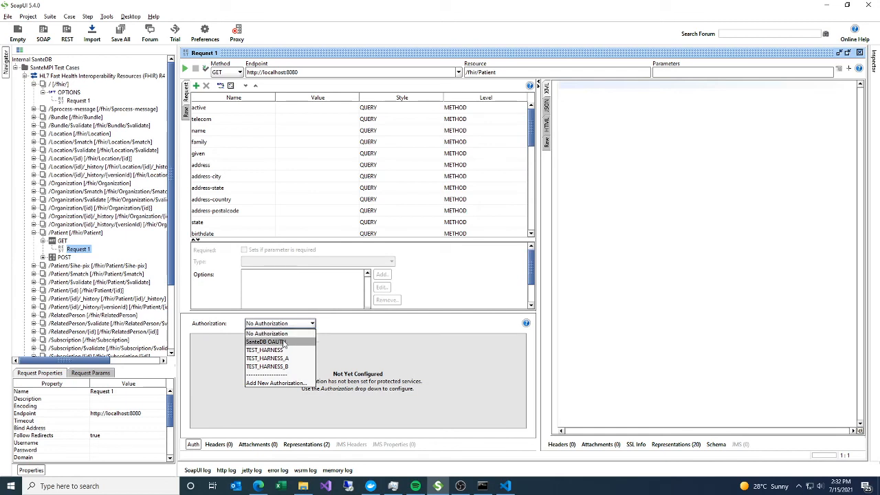
click(283, 342)
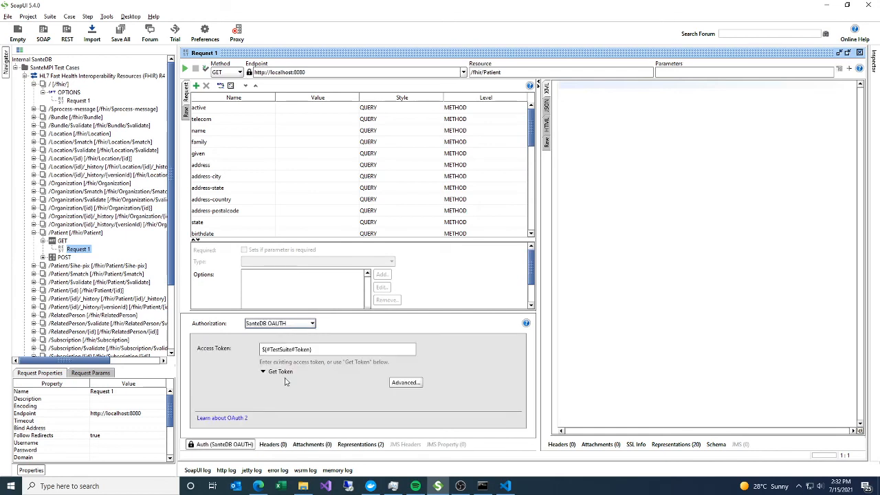
click(268, 372)
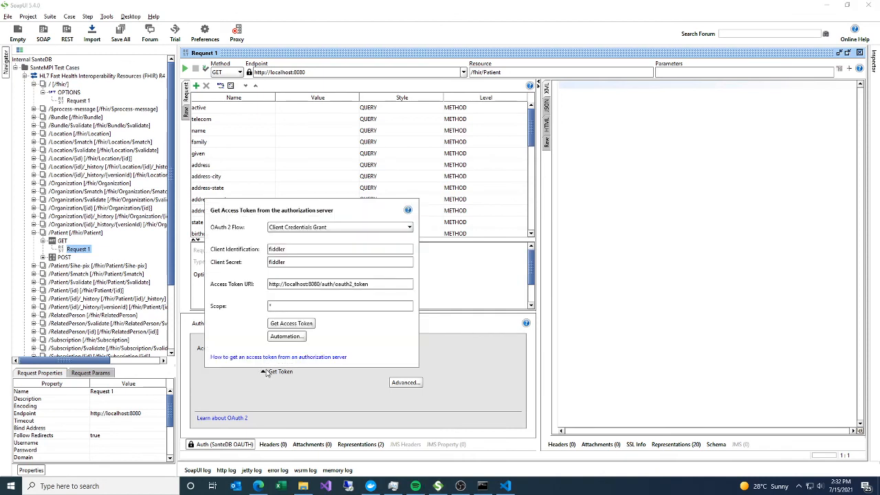
click(292, 324)
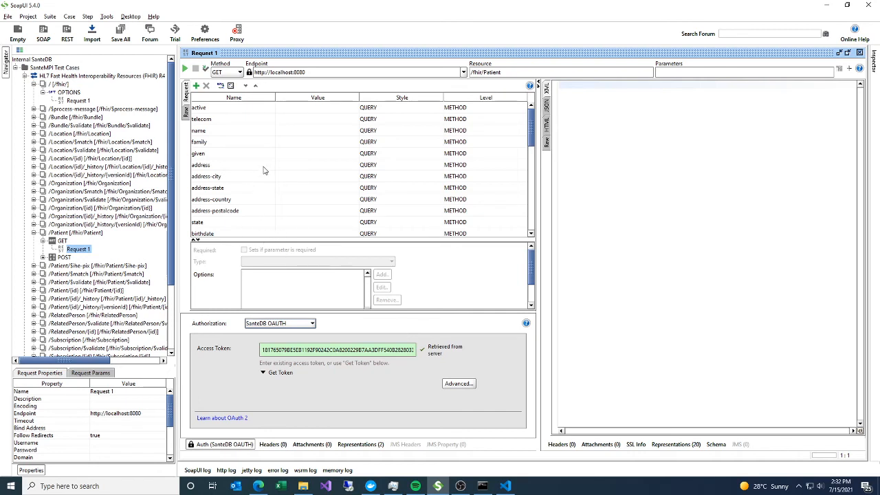
- Try to query patients with the family parameter set to ap*
click(291, 132)
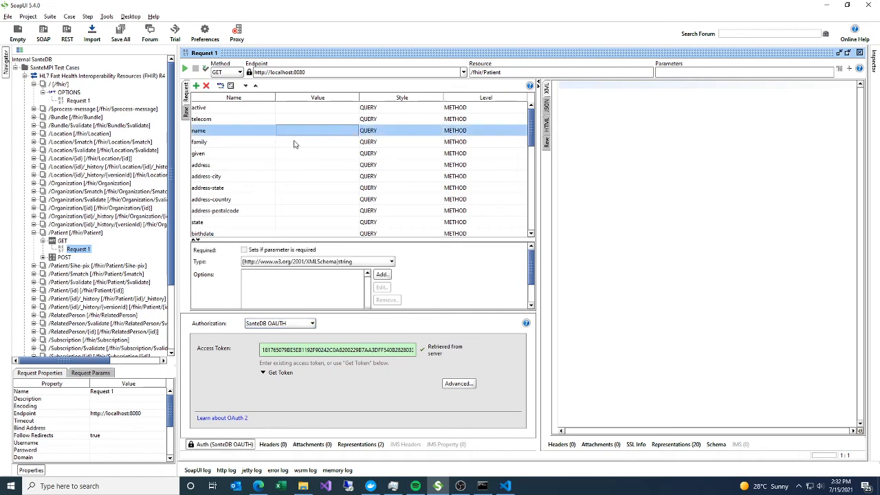
double_click(294, 141)
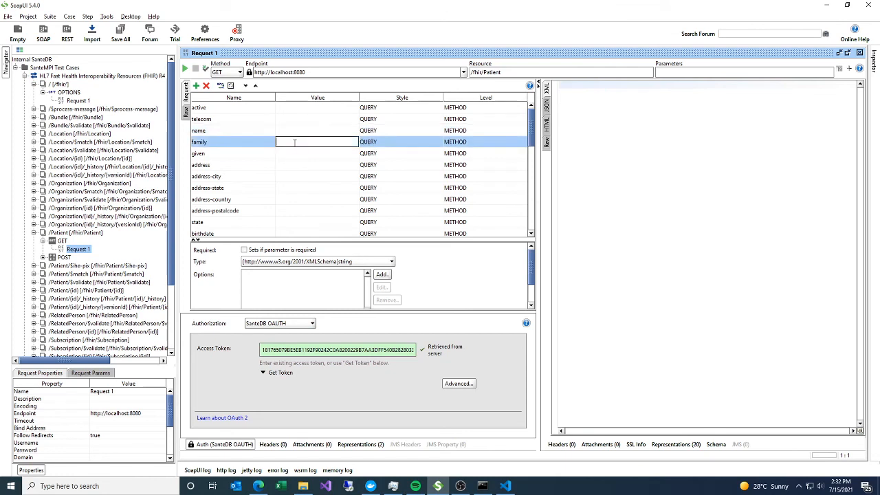
text(ap*)
key(Return)
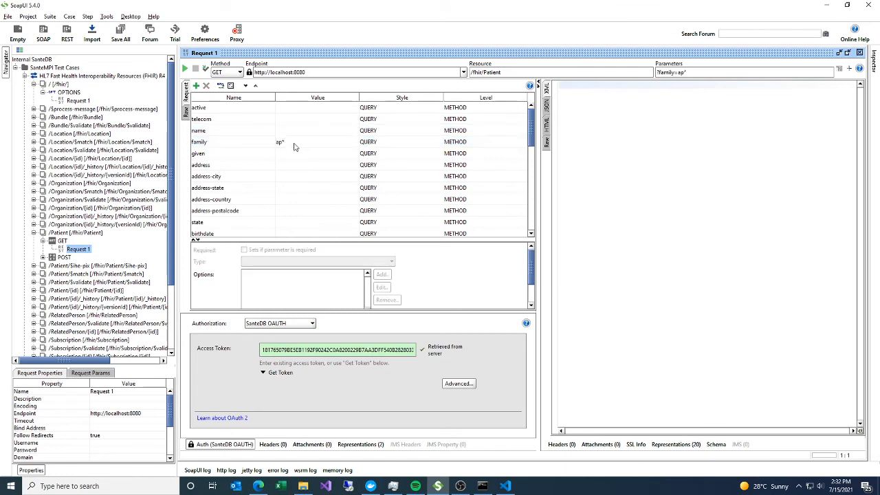
key(alt+Return)
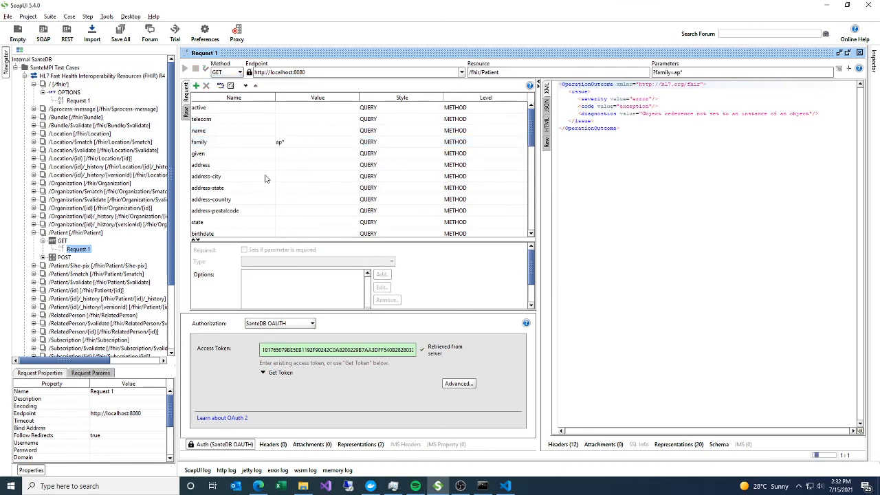
- Set the family parameter to the ap prefix plus the test patient's surname, send the request and review the returned Bundle
double_click(279, 143)
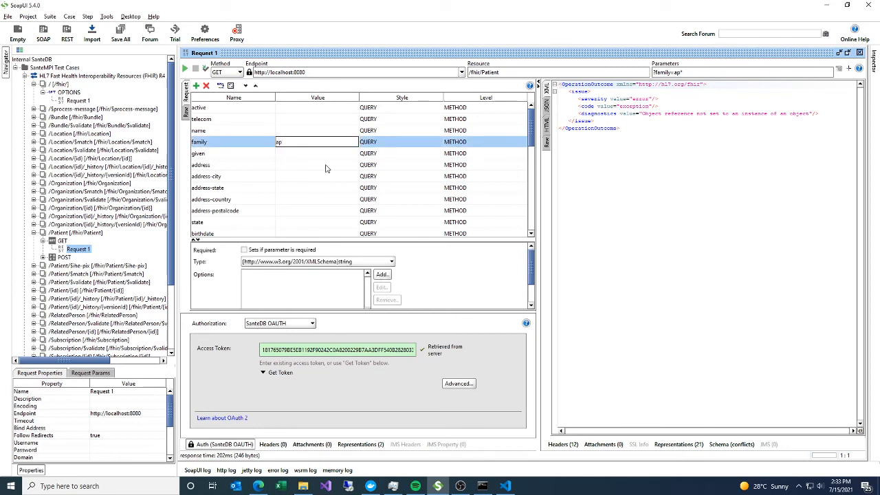
text(Abels)
click(327, 166)
click(184, 69)
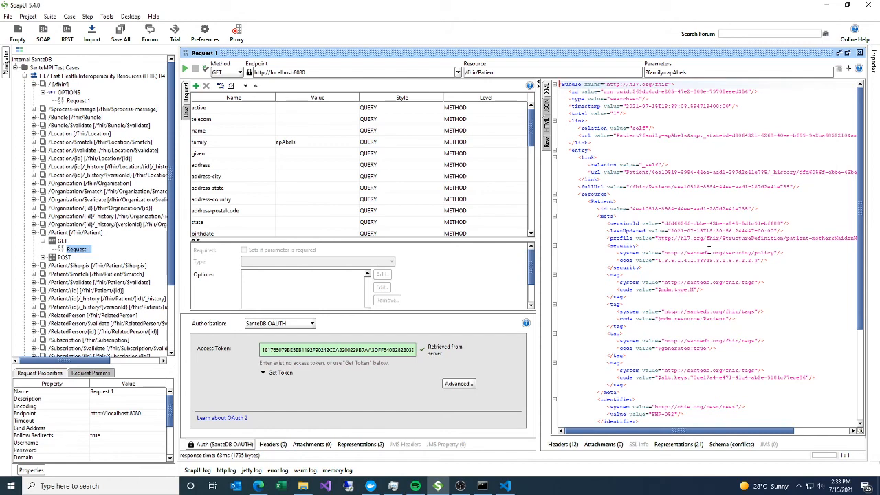
scroll(699, 229, down, 6)
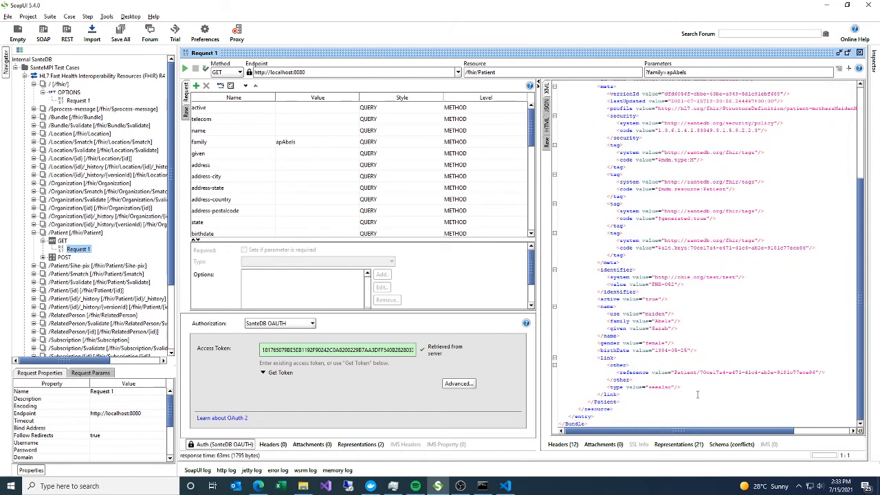
- Add an accept header with the value application/fhir+json to the patient request, resend it and review the JSON response
scroll(267, 204, down, 2)
click(268, 445)
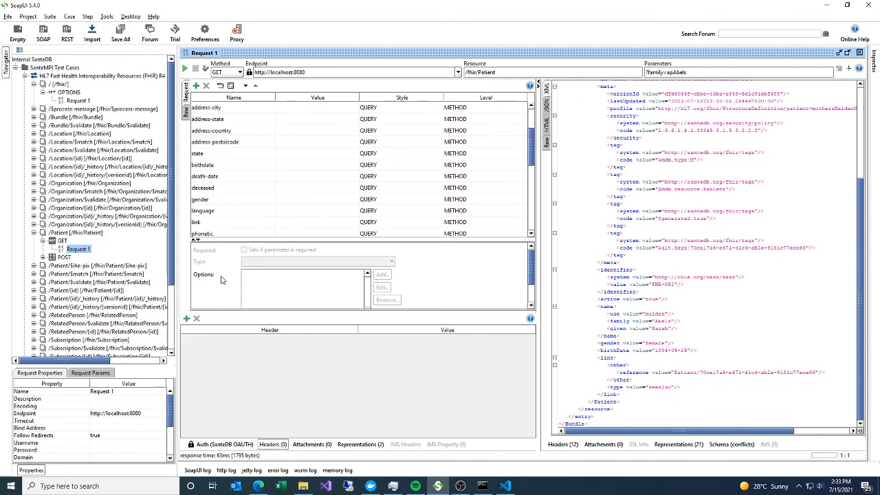
click(186, 319)
text(accept)
click(424, 252)
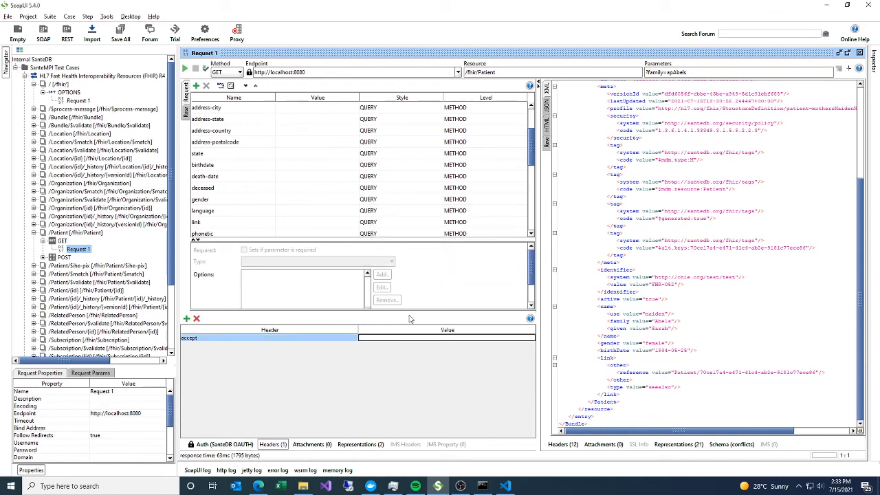
click(399, 337)
text(application/fhir+json)
key(Return)
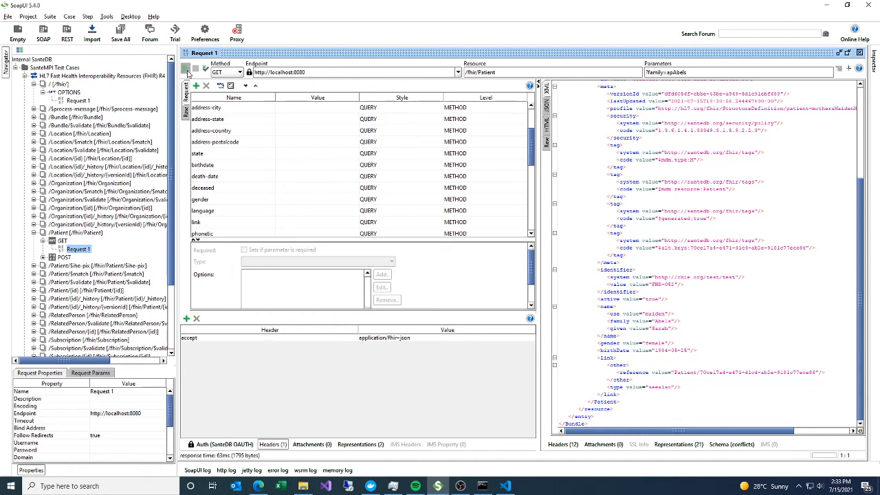
click(186, 71)
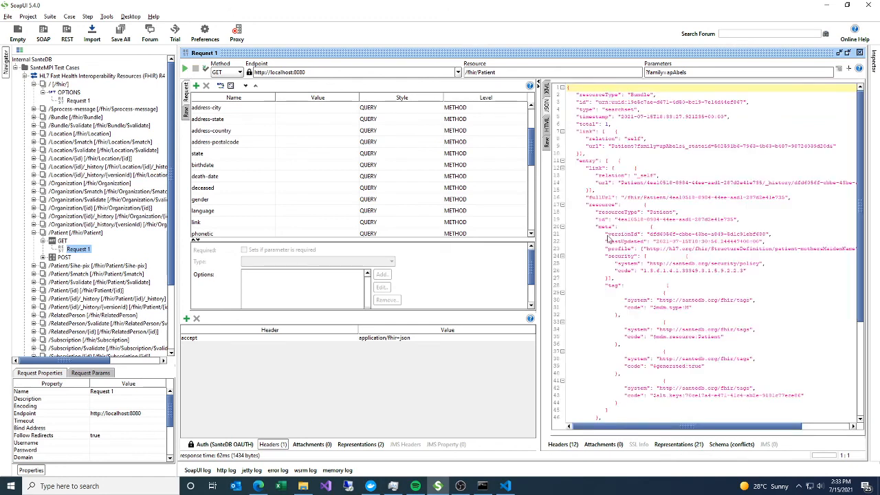
scroll(635, 384, down, 7)
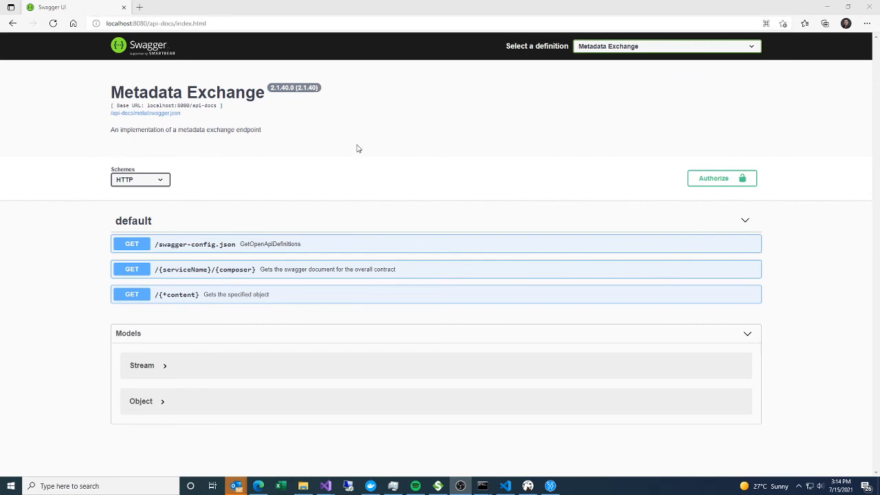
- In the Swagger UI page in Edge, load the HL7 Fast Health Interoperability Resources (FHIR) R4 definition and open its available authorizations
click(633, 51)
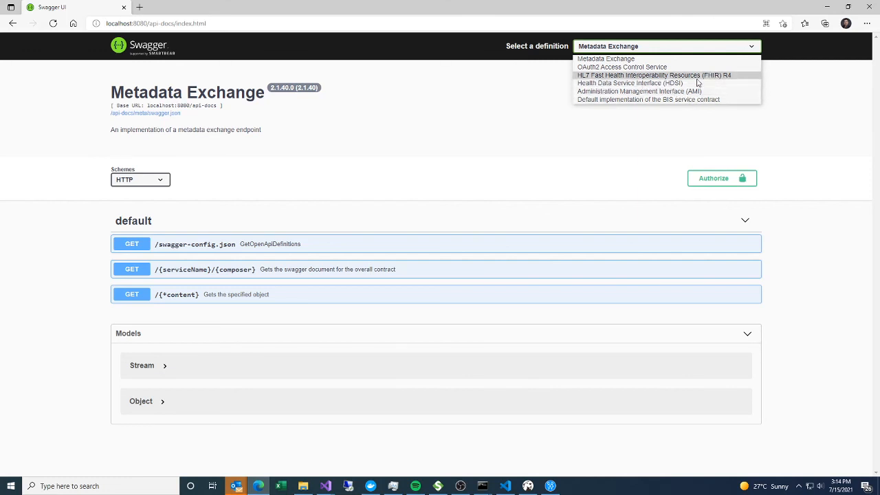
click(749, 77)
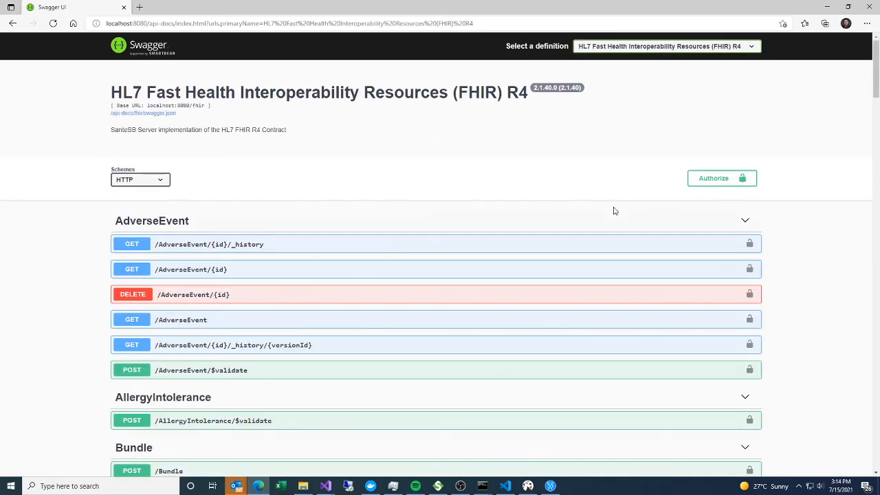
click(740, 189)
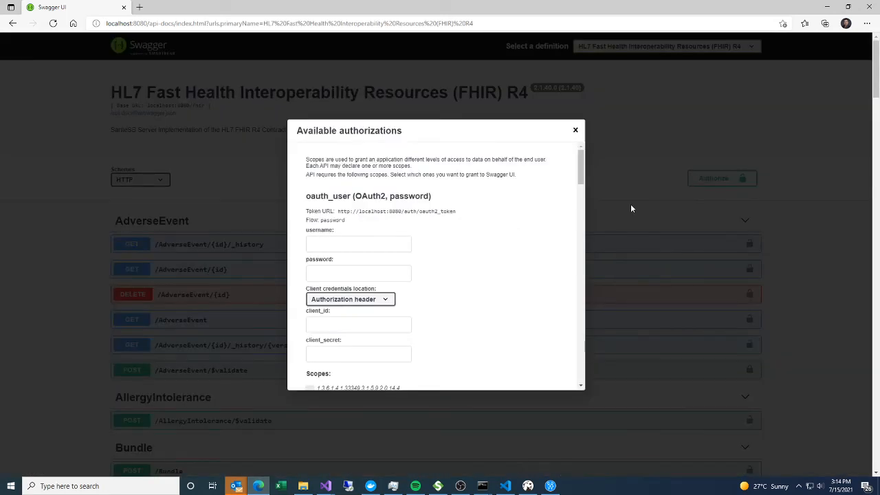
- Enter the test user's username and account password for the oauth_user authorization
click(375, 243)
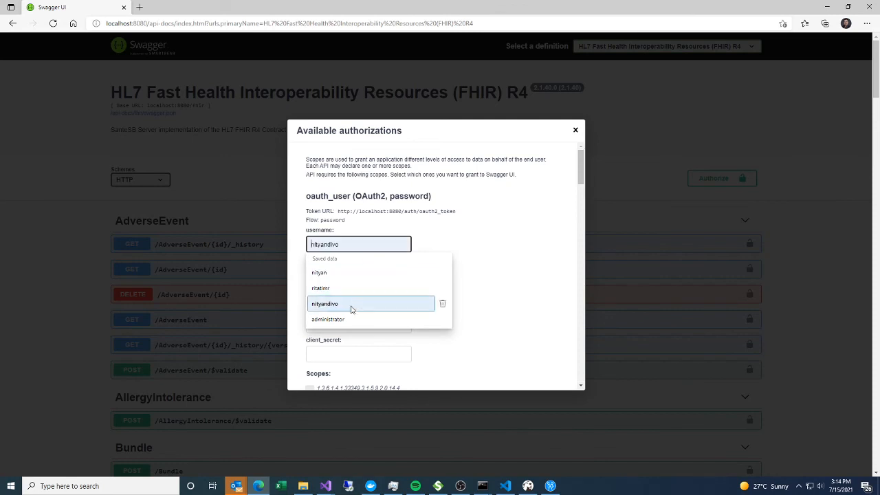
click(330, 319)
click(338, 269)
text(M)
key(shift+Tab)
text(allison)
key(Tab)
text(••••••)
- Set the client credentials location to Request body and enter the client ID fiddler and the client secret
key(Tab)
key(Down)
key(Tab)
text(fiddler)
key(Tab)
text(s)
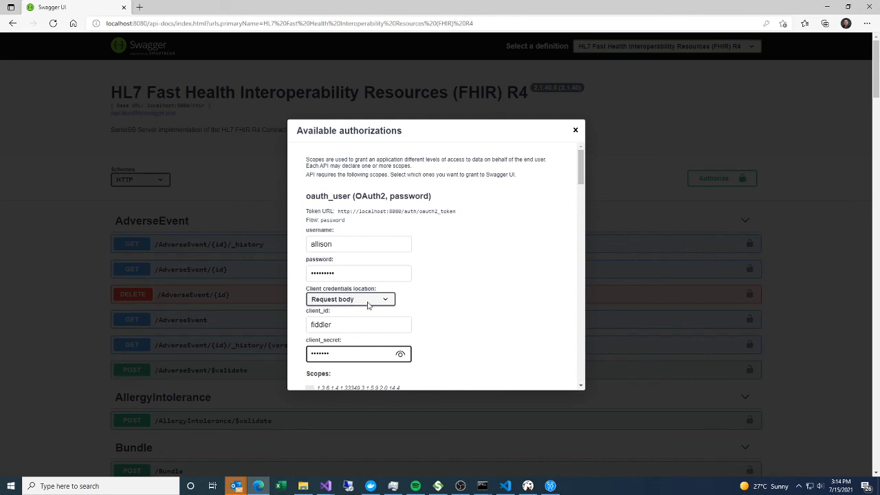
- Authorize the oauth_user password flow without selecting any scopes and close the authorizations dialog
scroll(416, 328, down, 2)
scroll(426, 284, down, 9)
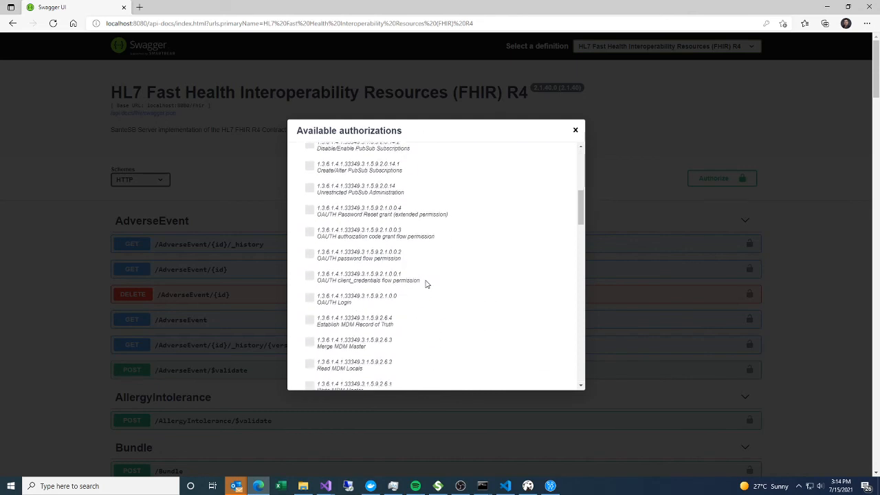
scroll(349, 226, down, 10)
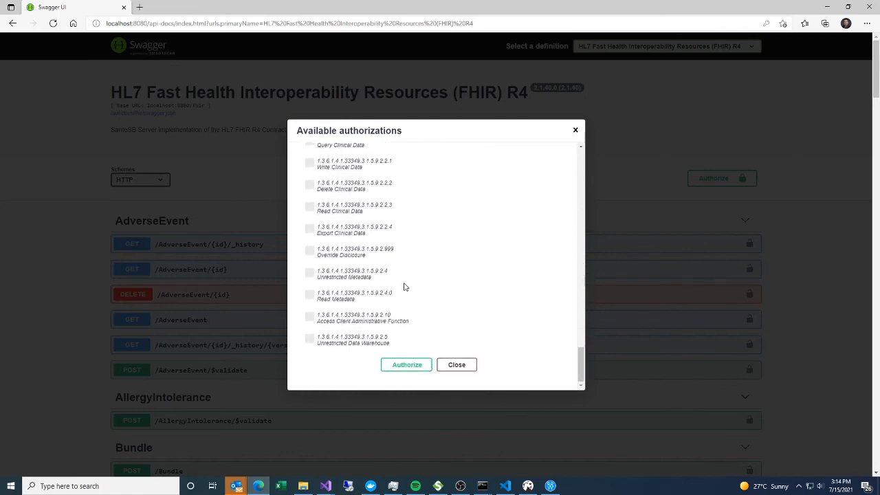
click(392, 366)
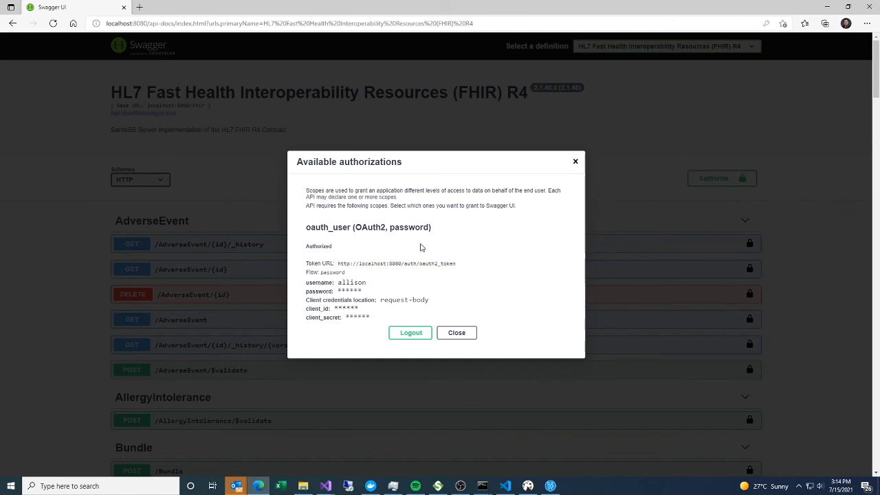
click(458, 331)
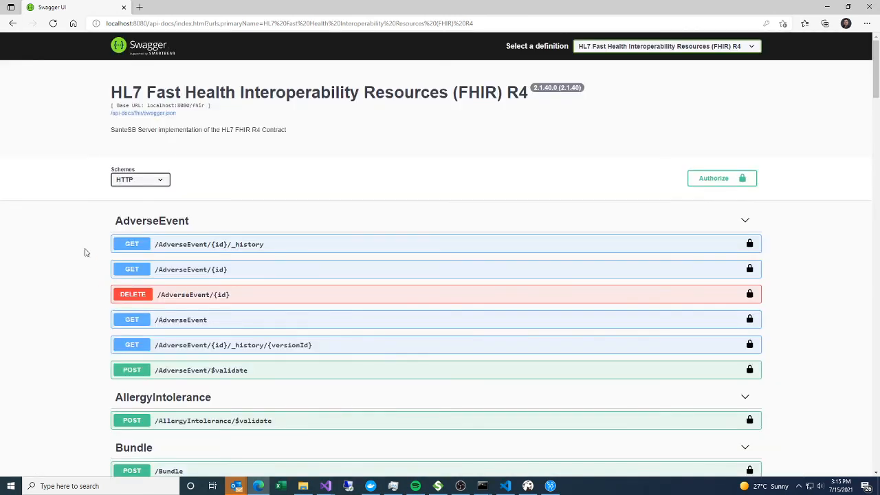
- Find the Patient section on the page, expand the GET /Patient operation and enable trying it out
key(ctrl+f)
text(Patient)
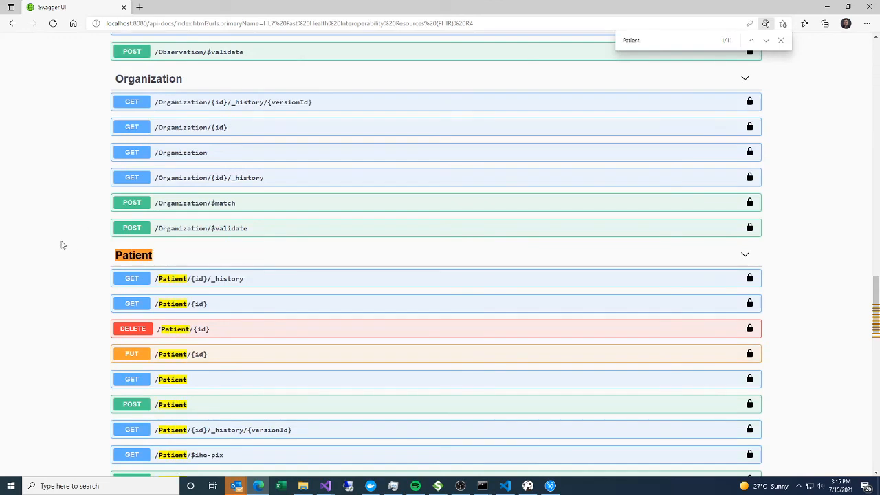
scroll(64, 244, down, 1)
click(164, 316)
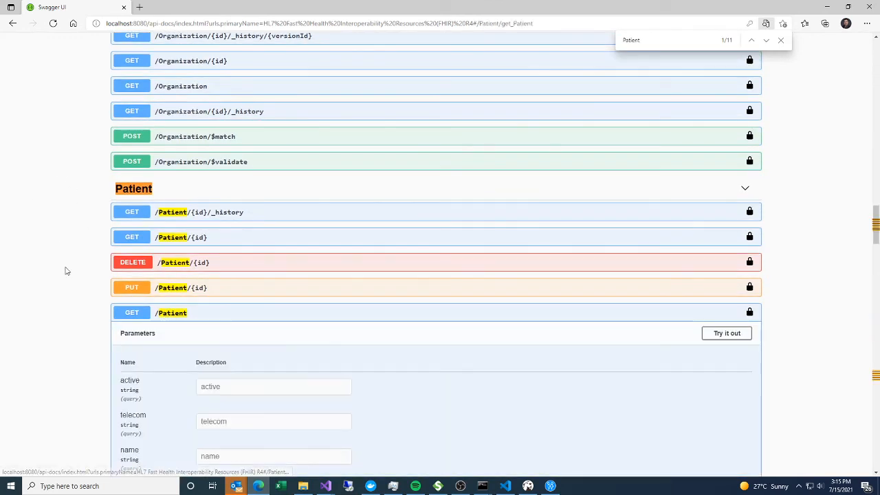
scroll(66, 271, down, 3)
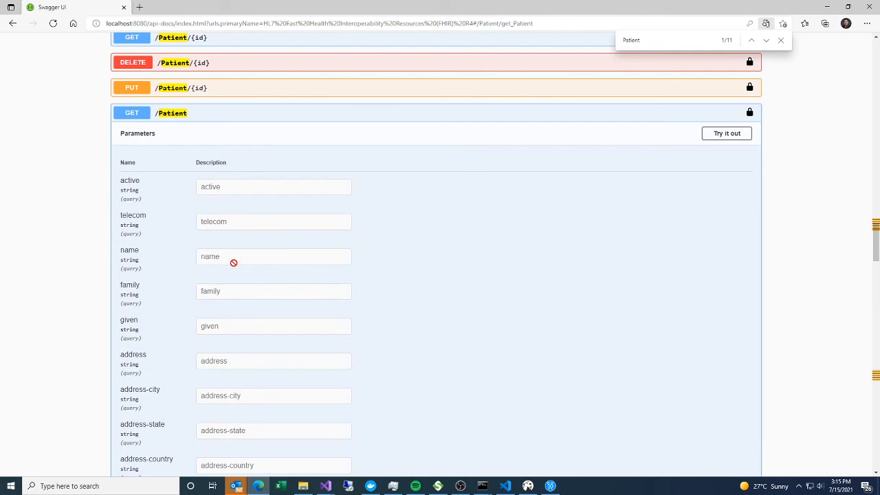
click(719, 136)
- Set the family parameter to the ap prefix plus the test patient's surname and execute the GET /Patient query
click(252, 296)
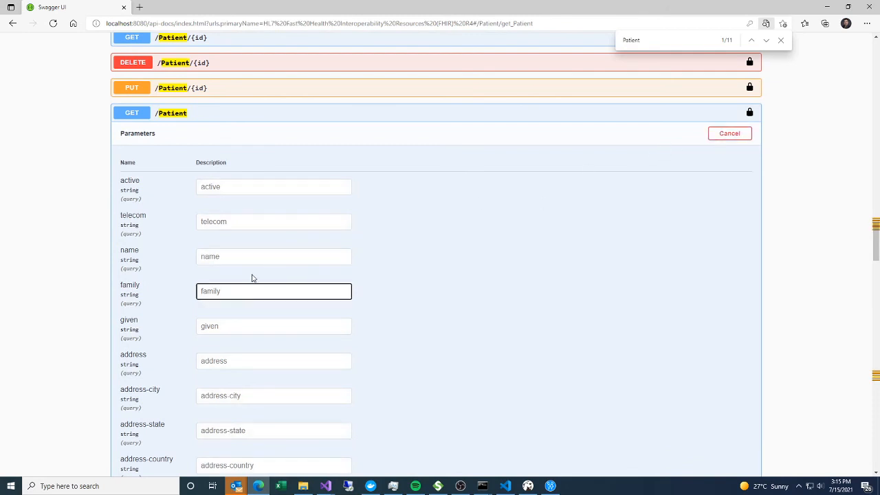
text(apAbels)
scroll(90, 334, down, 20)
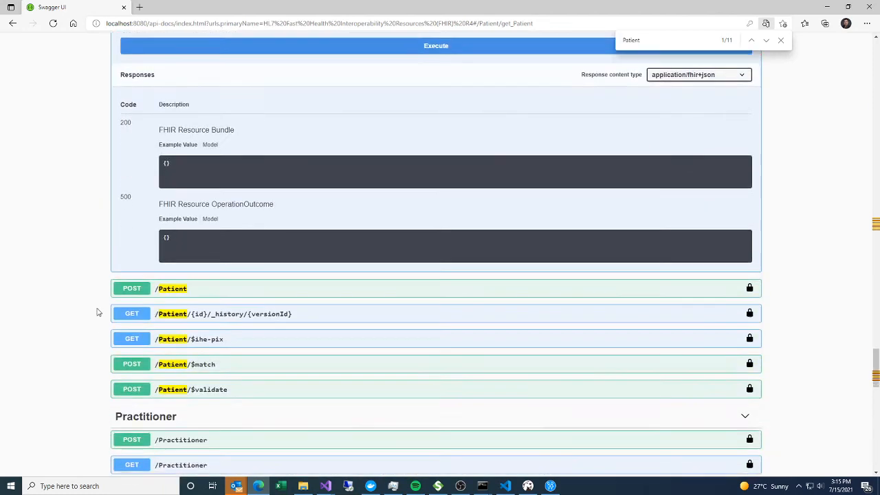
scroll(97, 312, up, 3)
click(258, 239)
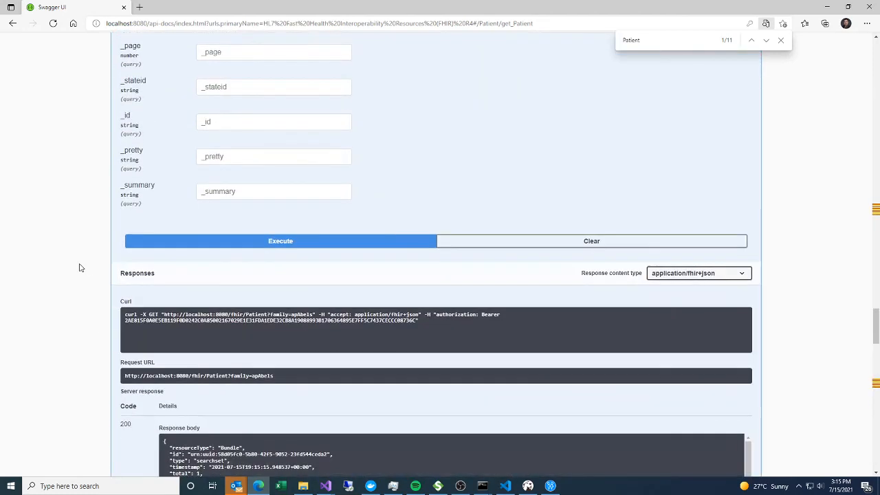
- Examine the request URL, response body and response headers of the GET /Patient query
scroll(80, 267, down, 2)
scroll(79, 267, down, 1)
scroll(254, 331, down, 10)
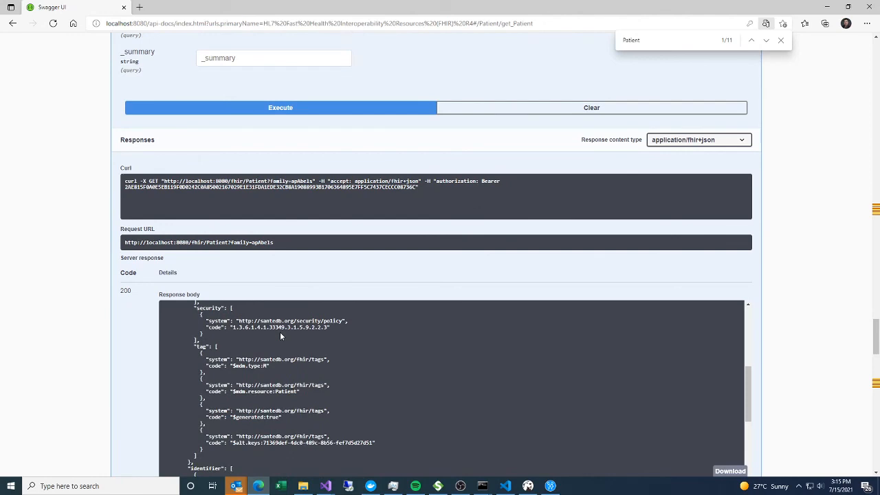
scroll(87, 326, down, 3)
scroll(213, 226, up, 5)
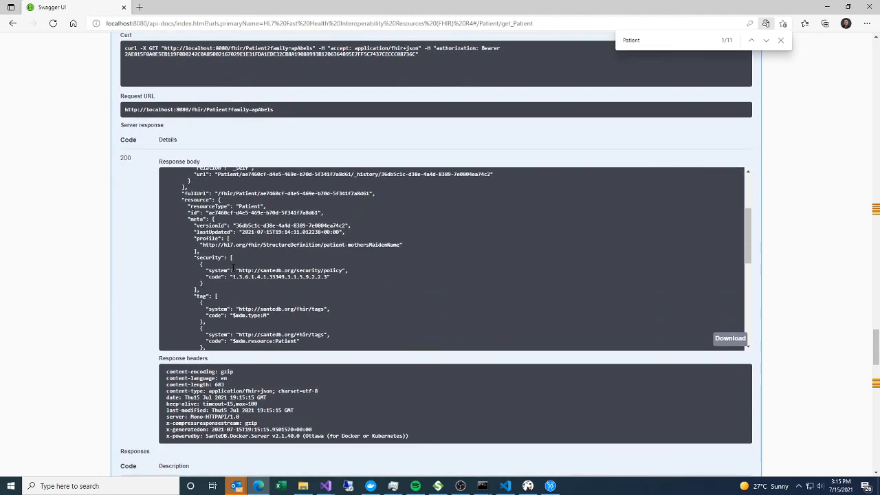
scroll(232, 267, up, 4)
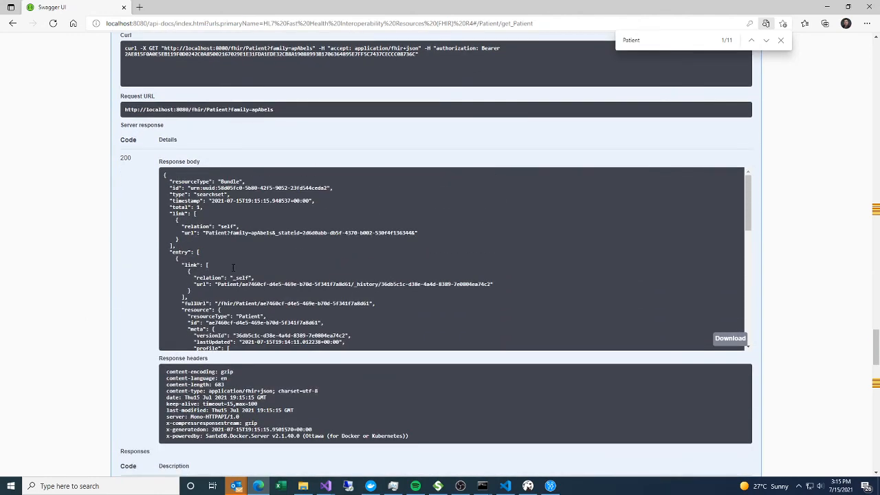
scroll(232, 267, up, 3)
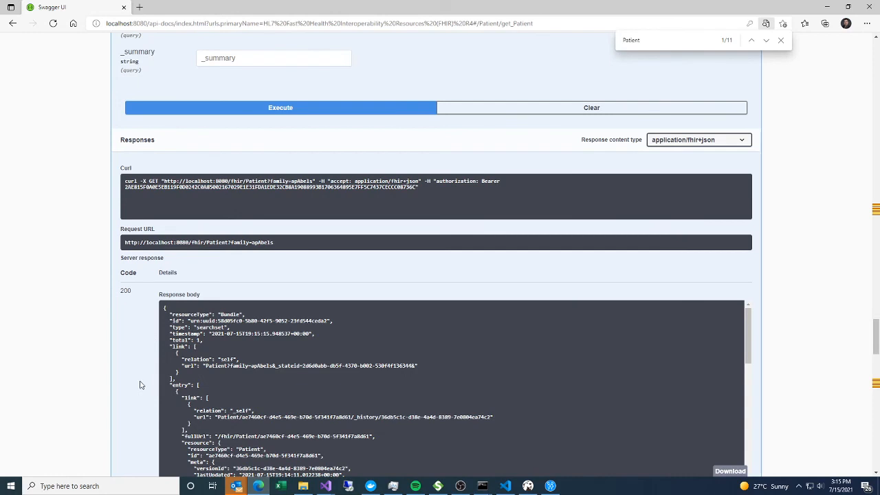